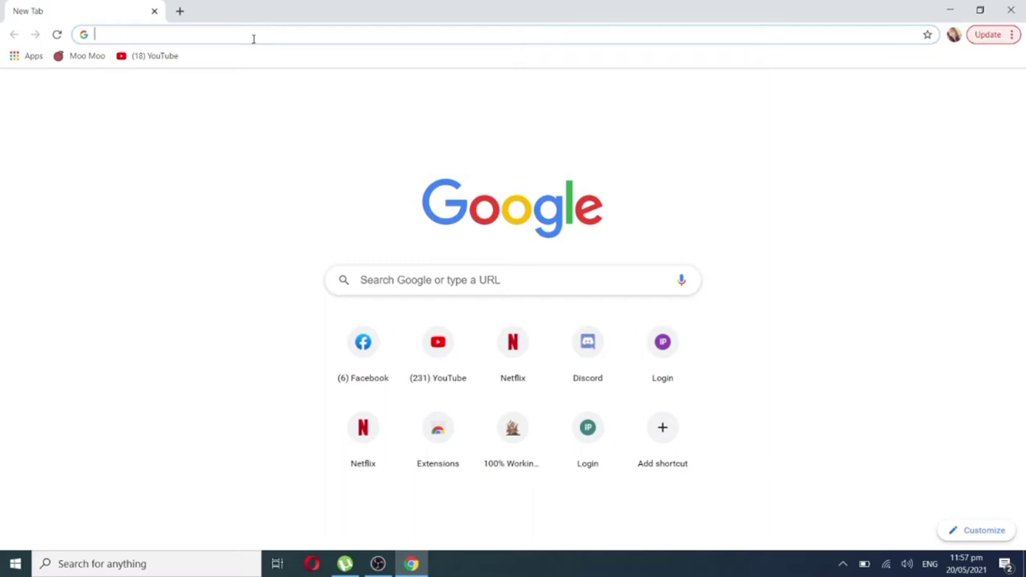
- Load the router admin address 192.168.0.1 in Chrome's address bar
type("1")
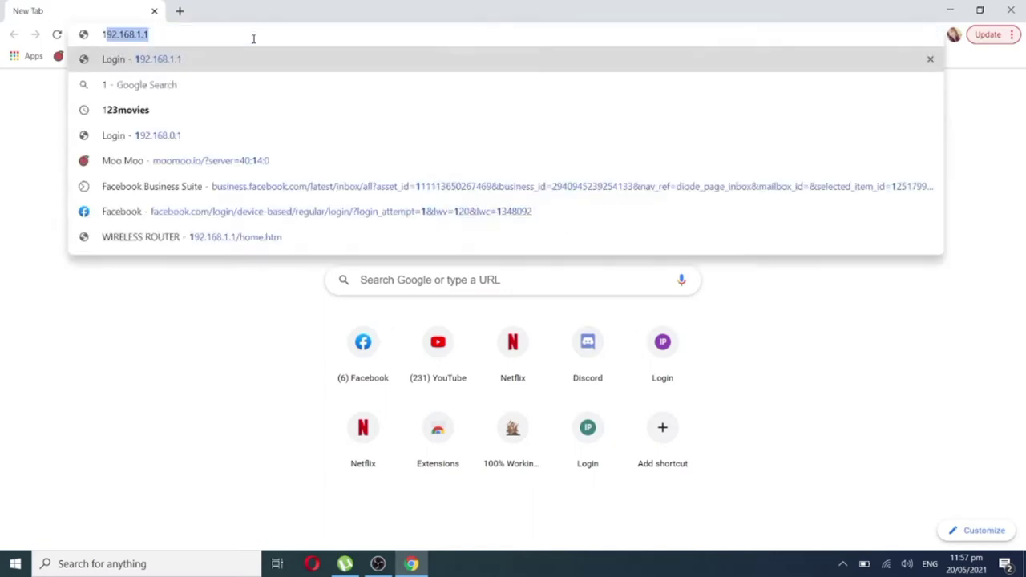
type("92.16")
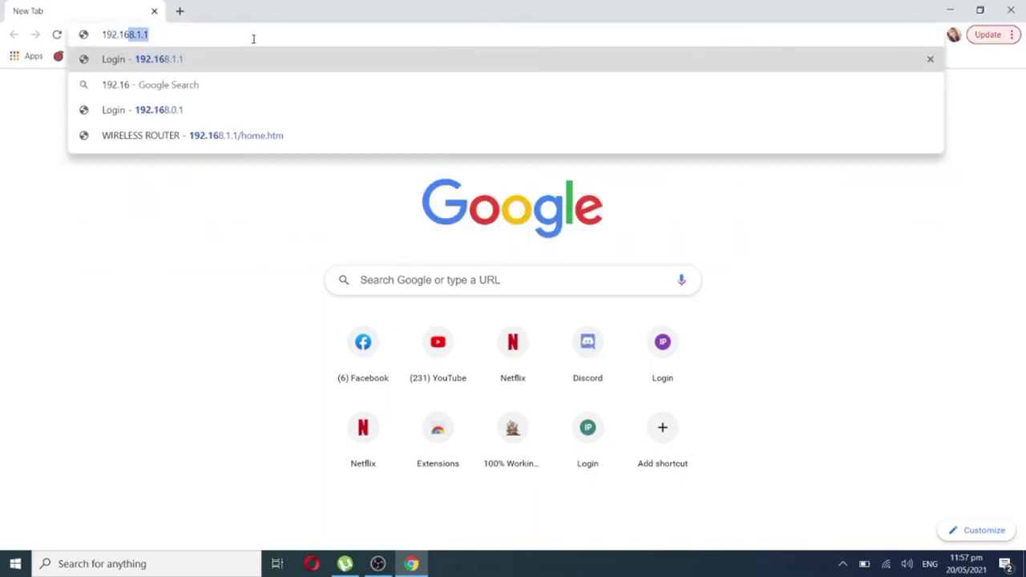
type("8.0.")
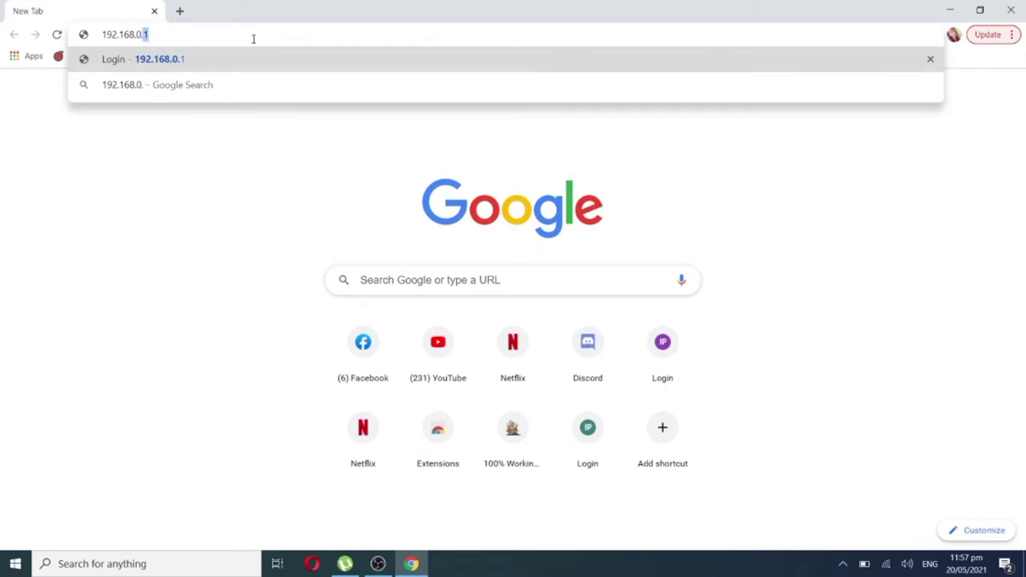
type("1")
key("Return")
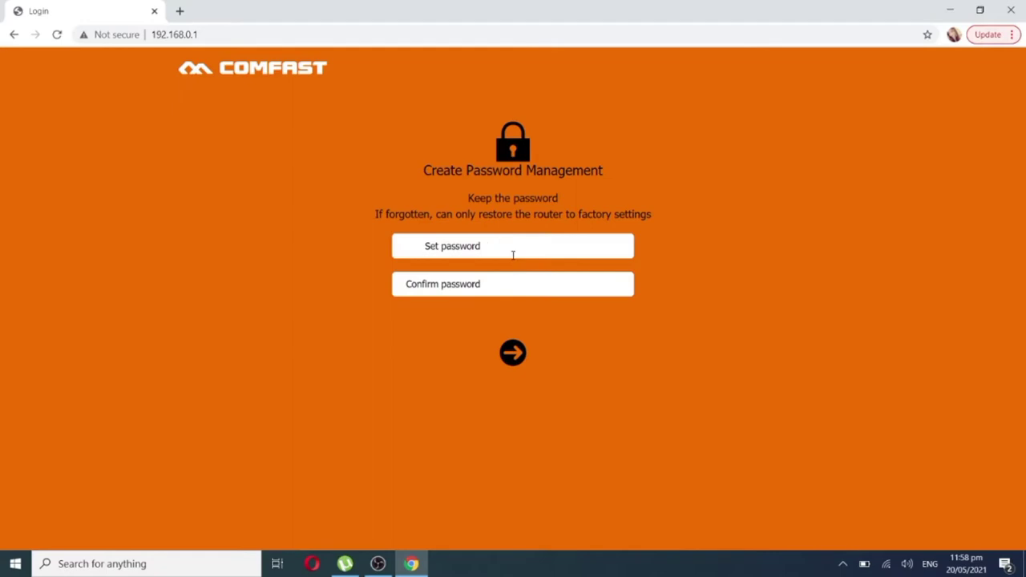
- Enter and confirm a new admin management password, then submit it
type("••••••••")
left_click(573, 289)
type("••••••••")
left_click(520, 355)
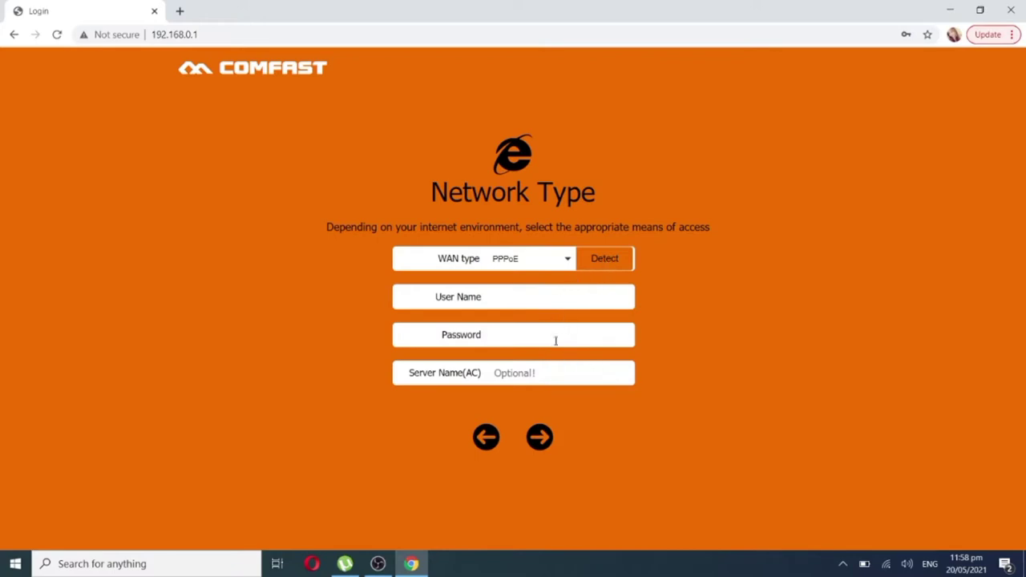
- Dismiss the empty broadband account error and switch WAN type from PPPoE to DHCP
left_click(541, 440)
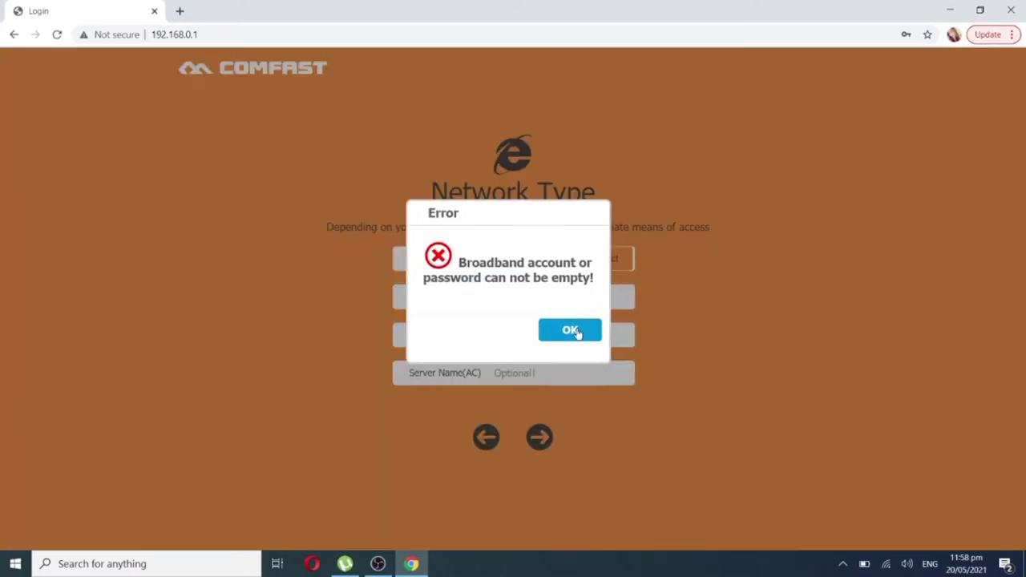
left_click(570, 330)
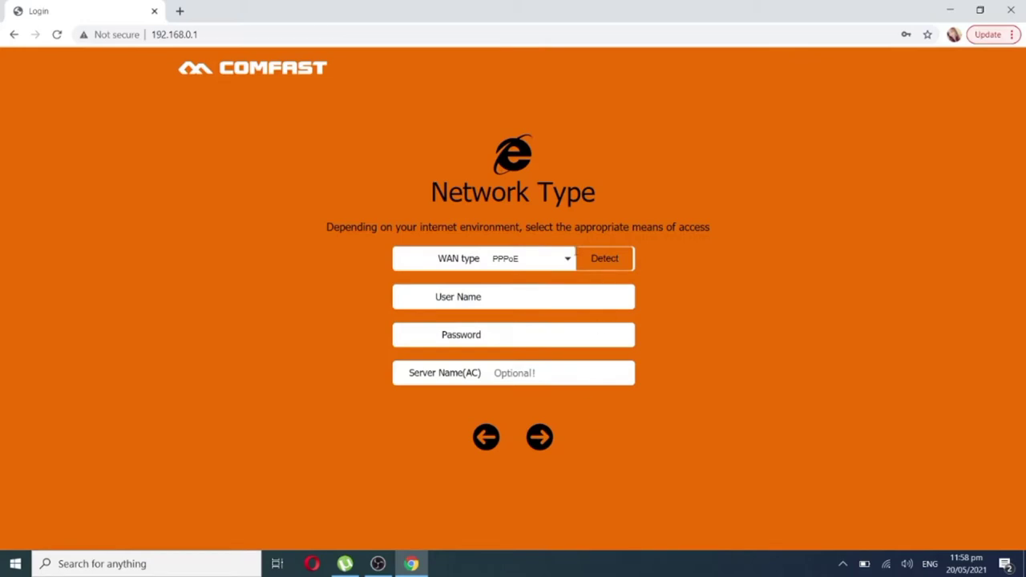
left_click(568, 259)
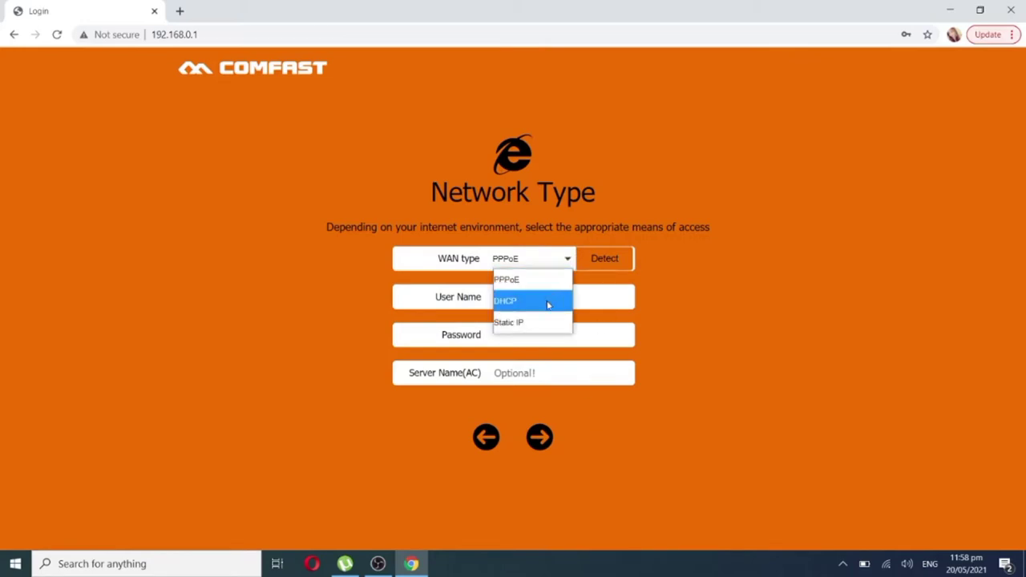
left_click(549, 303)
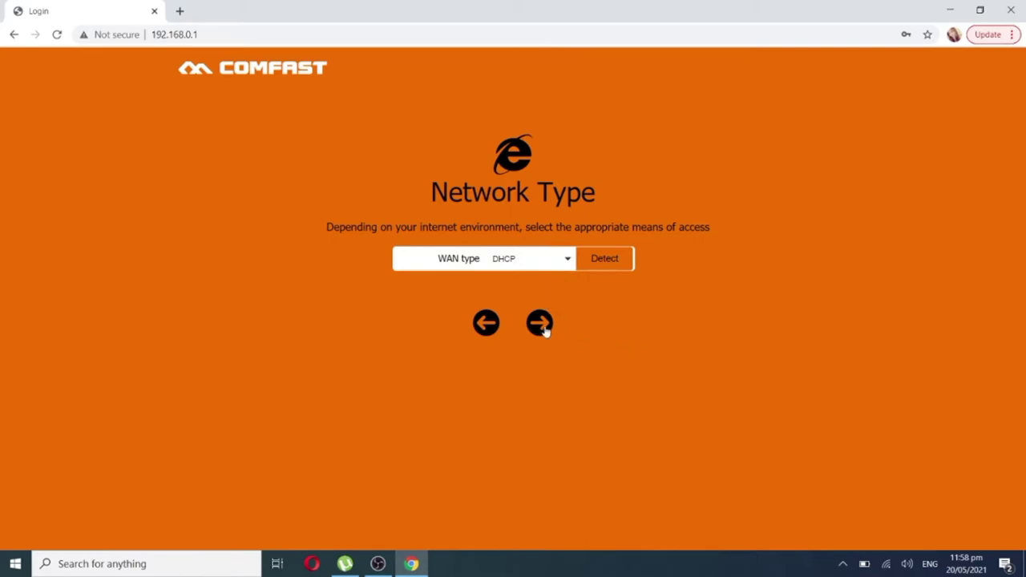
- Give SSID COMFAST_FAAC8C an 8-character wireless password and continue to the final step
left_click(541, 323)
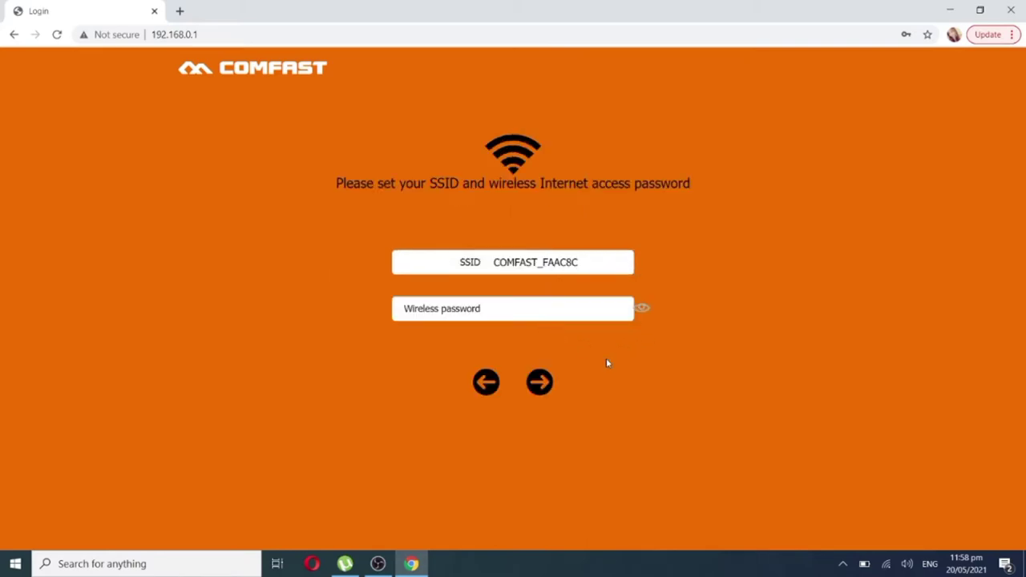
left_click(529, 315)
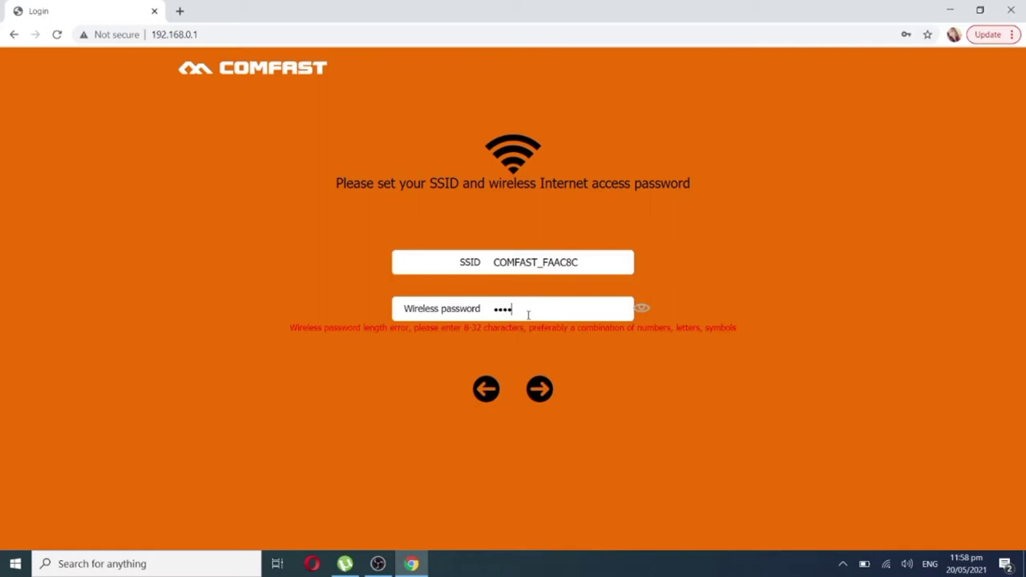
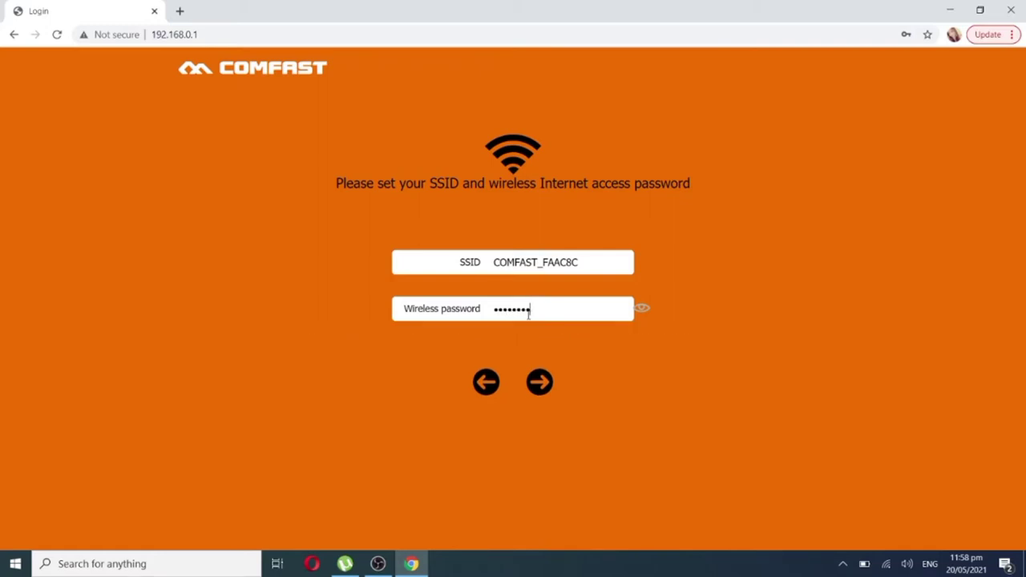
left_click(540, 383)
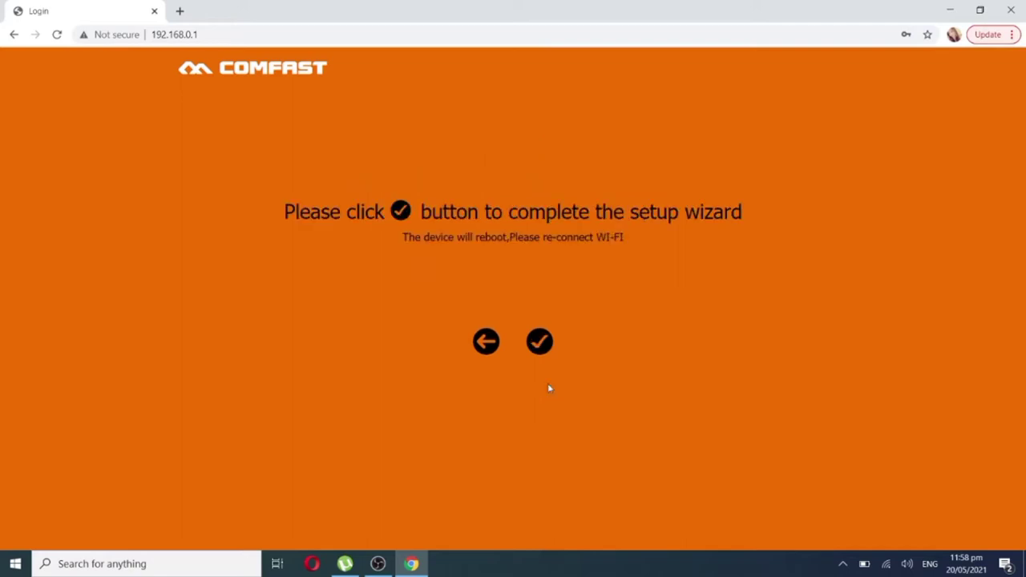
- Apply the wizard configuration so the router saves it and restarts
left_click(540, 342)
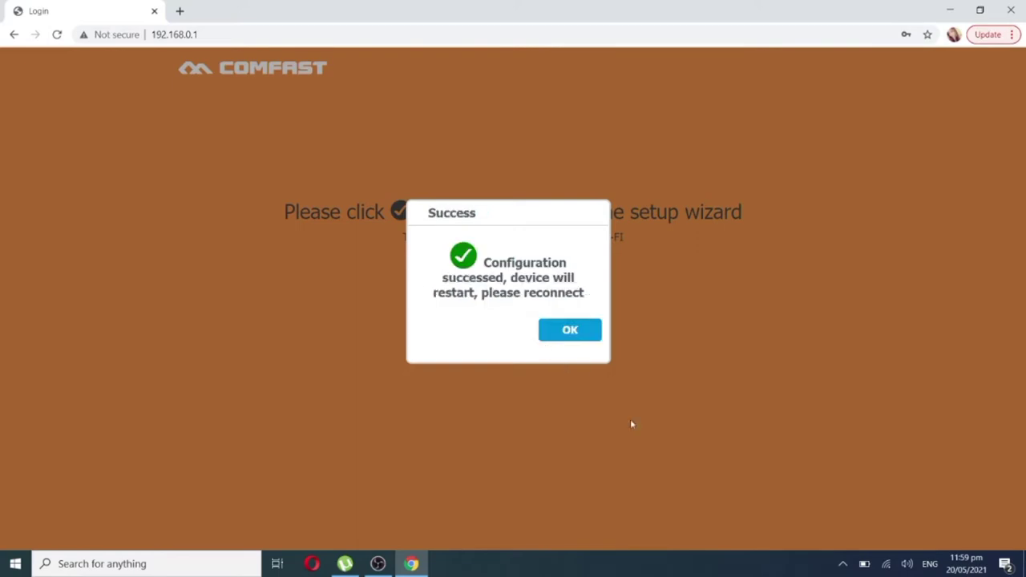
- Log in with the admin password and dismiss Chrome's save-password prompt to view Status Information
left_click(583, 334)
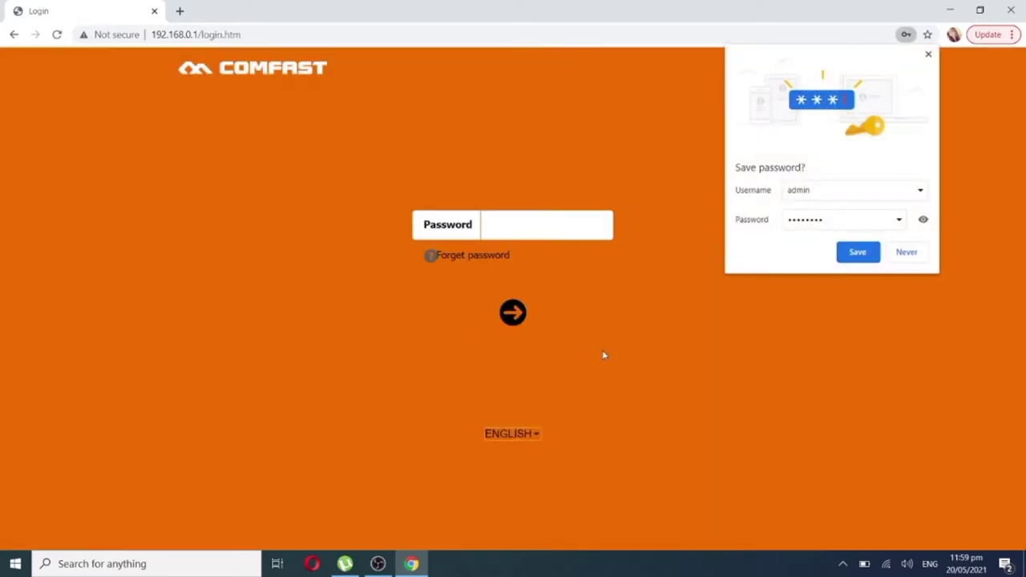
left_click(518, 223)
type("******")
key("Return")
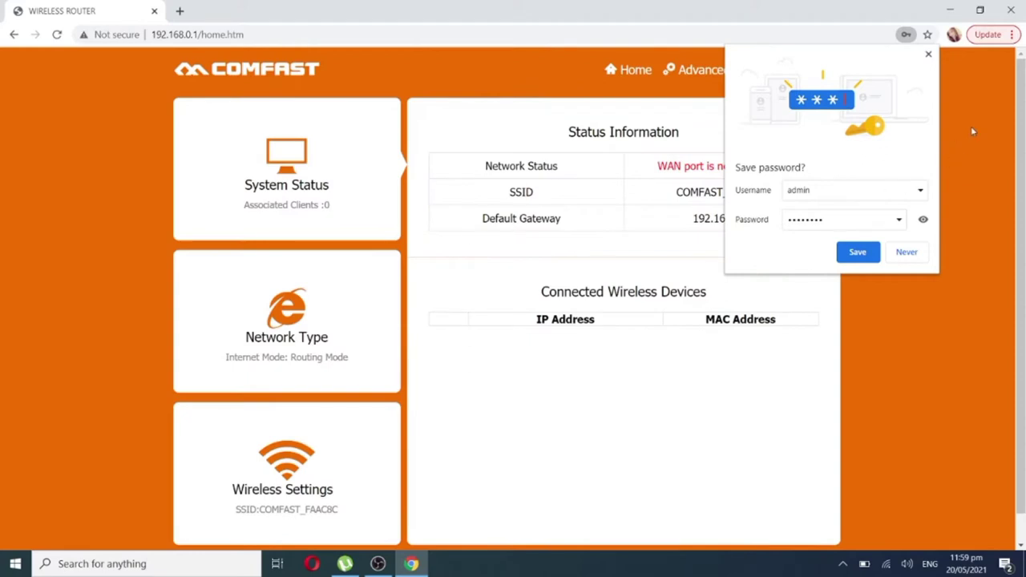
left_click(929, 56)
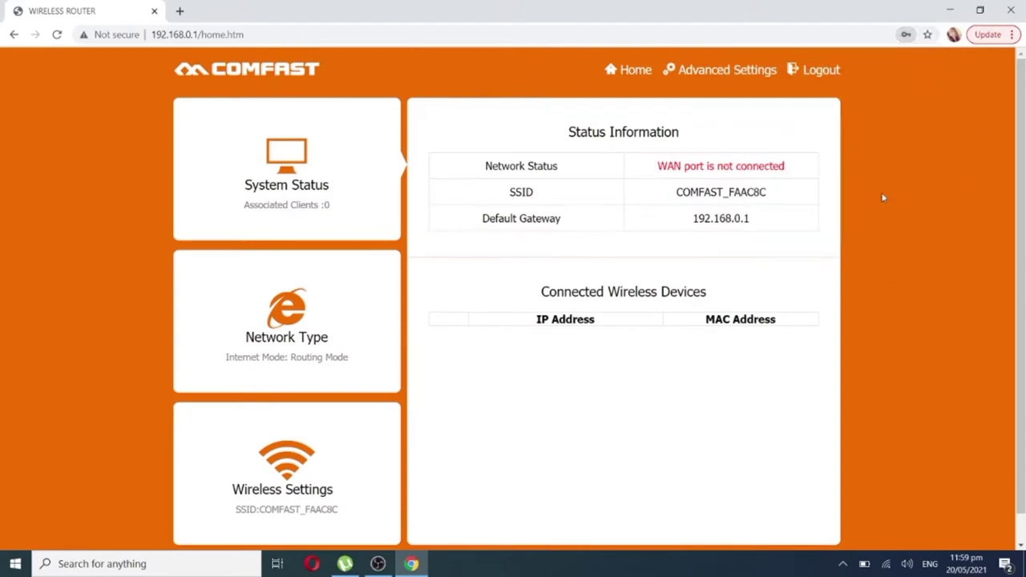
scroll(948, 275, "down", 1)
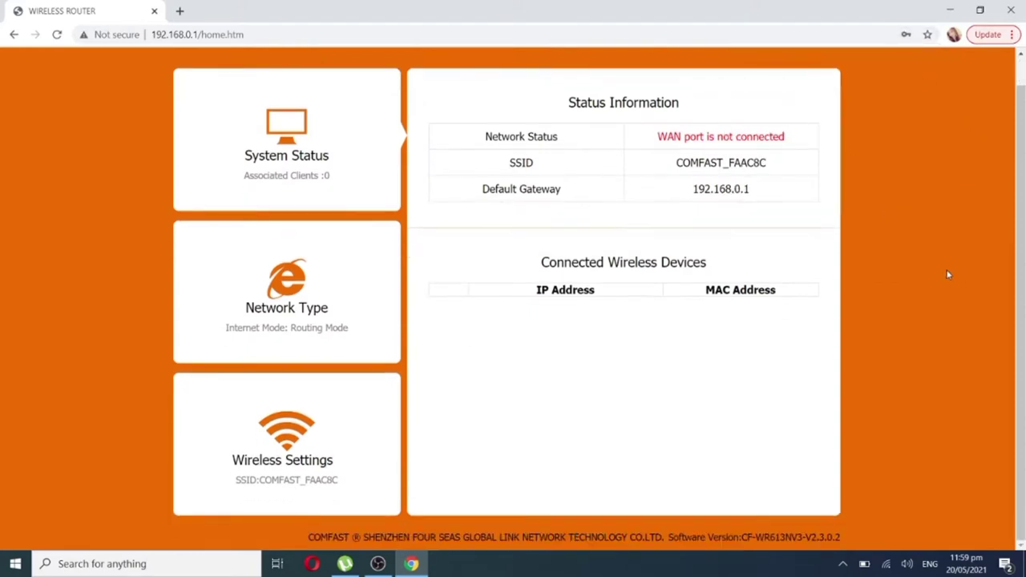
scroll(947, 275, "up", 1)
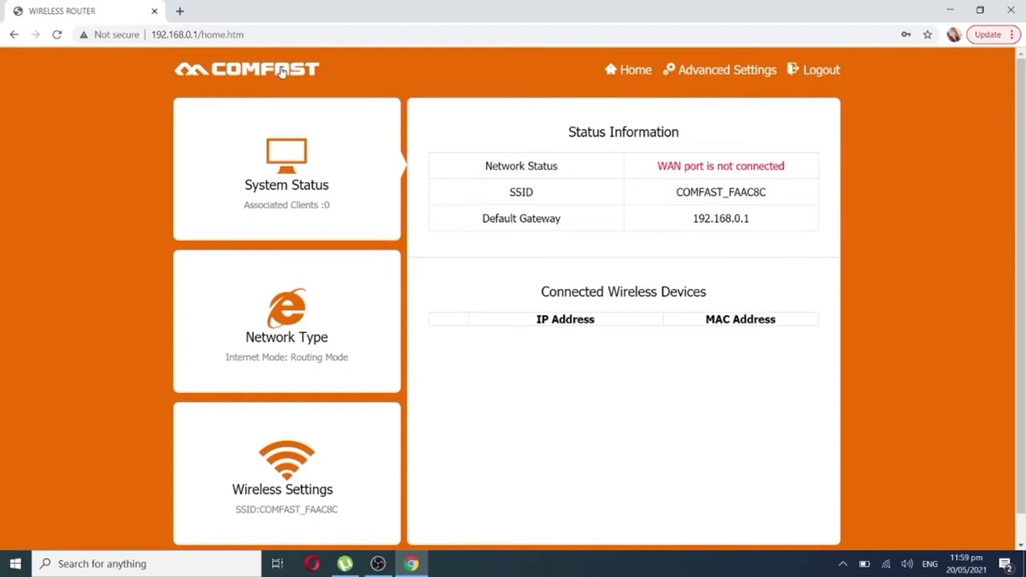
- Open comfast.com.cn from the COMFAST logo, then return to the router status tab
left_click(213, 70)
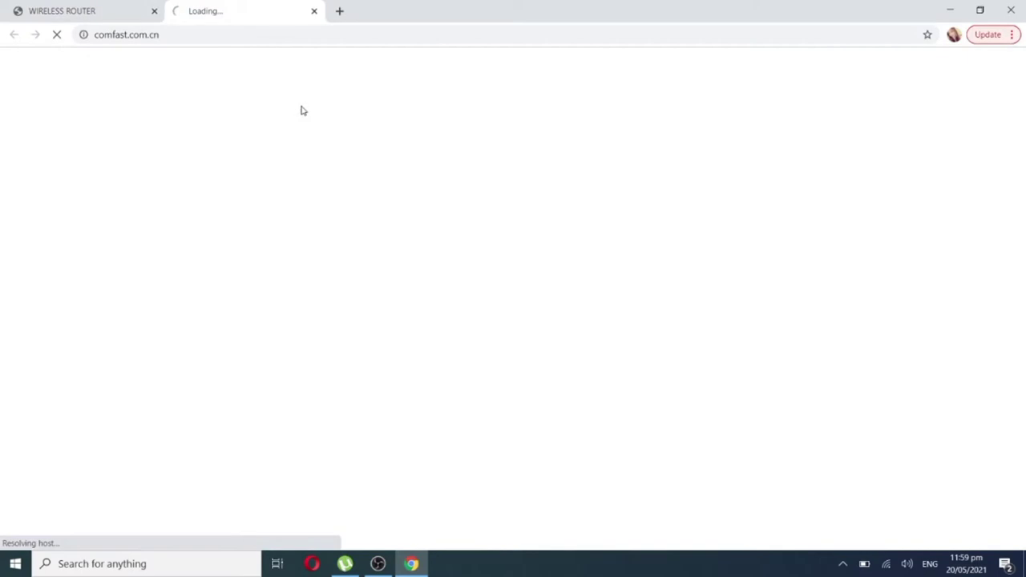
left_click(85, 11)
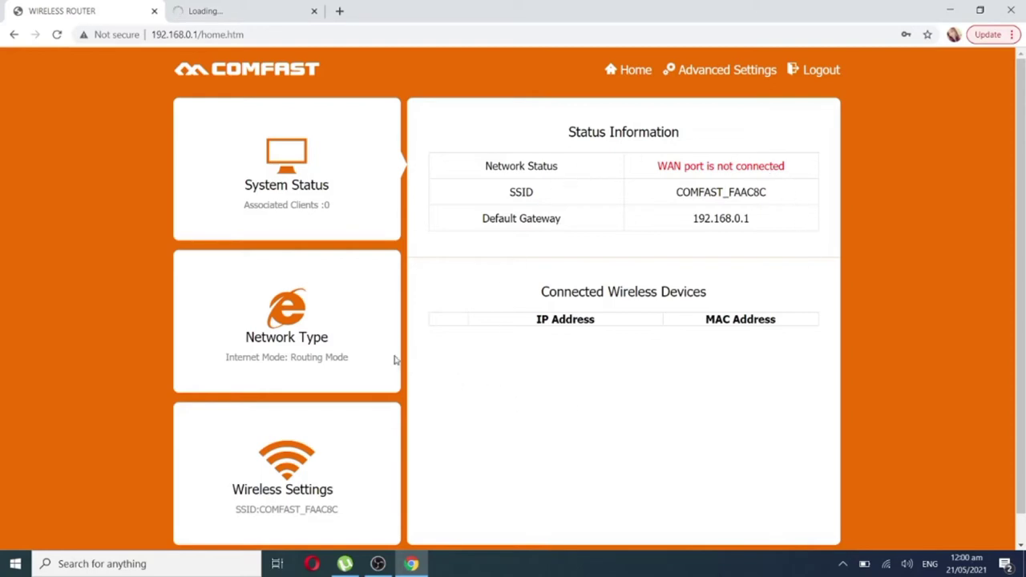
- Check Network Type keeps DHCP, reveal the COMFAST_FAAC8C wireless password, then open Wireless Settings
left_click(317, 335)
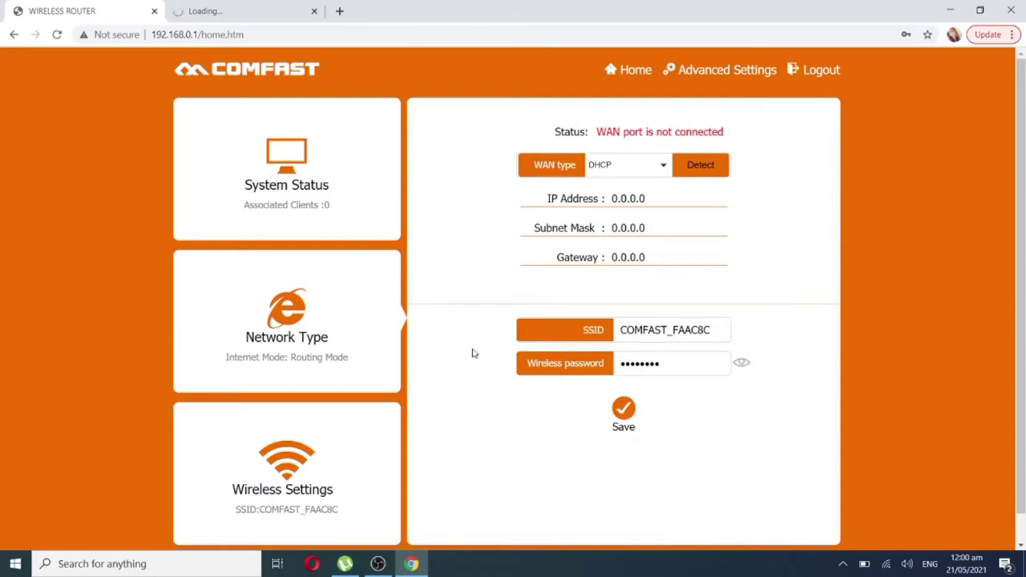
left_click(663, 167)
left_click(664, 170)
left_click(663, 168)
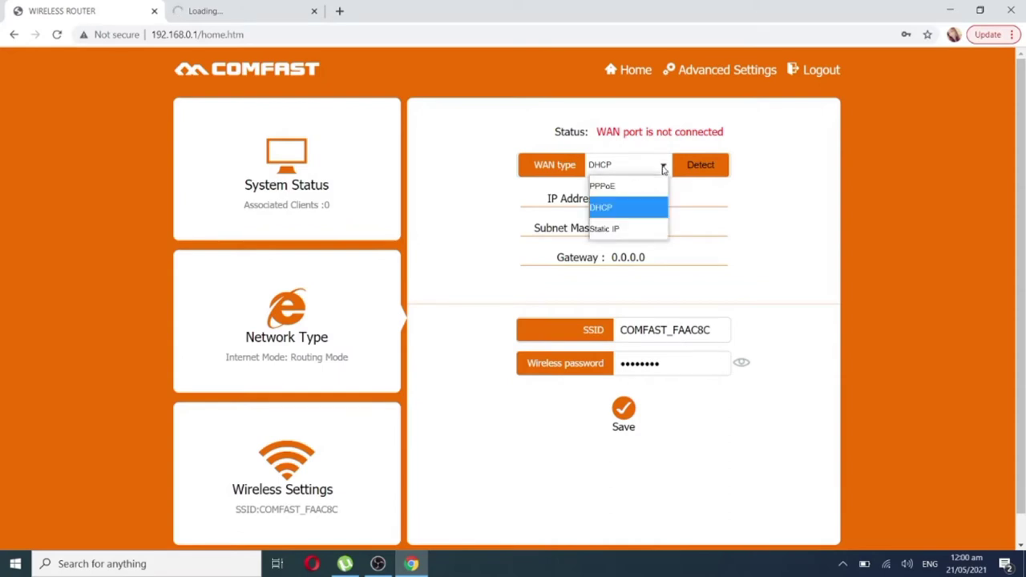
left_click(663, 169)
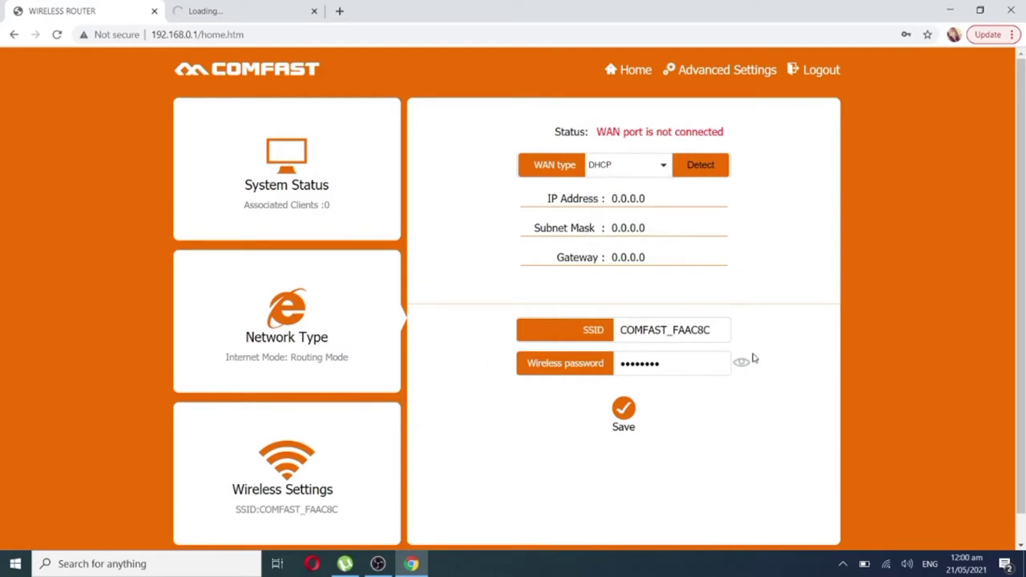
left_click_drag(726, 332, 600, 340)
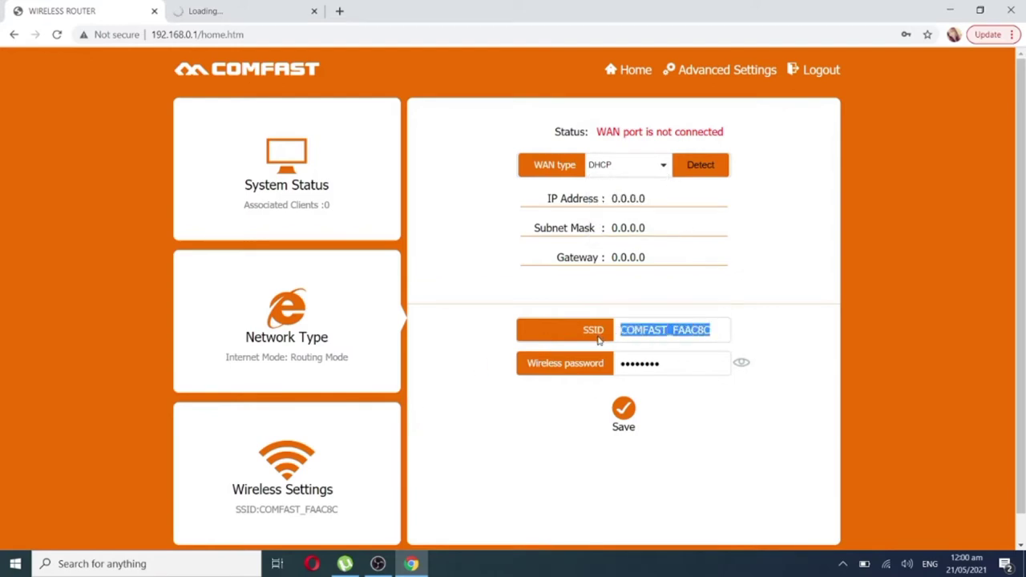
left_click(743, 365)
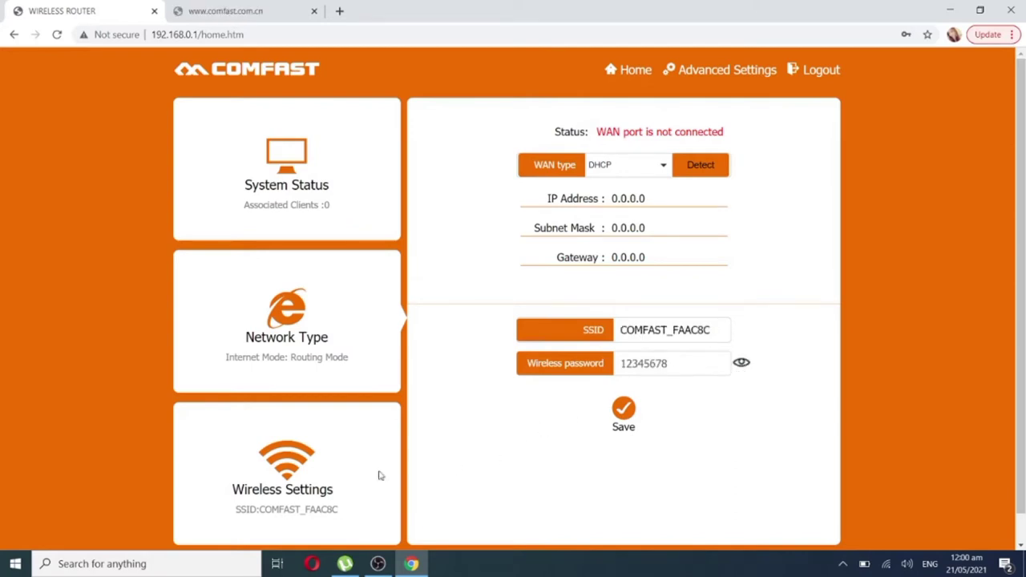
left_click(280, 478)
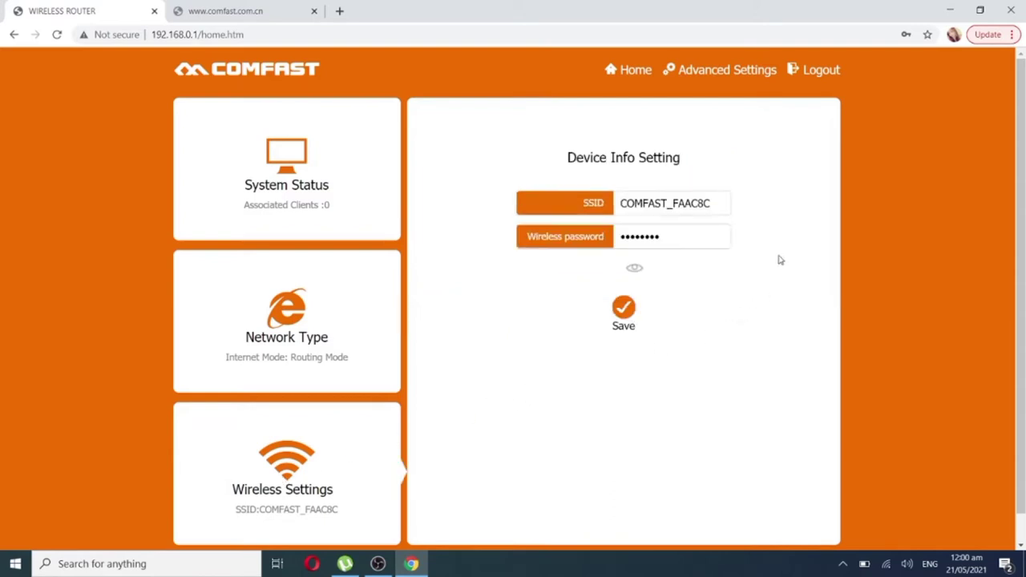
left_click_drag(728, 205, 609, 210)
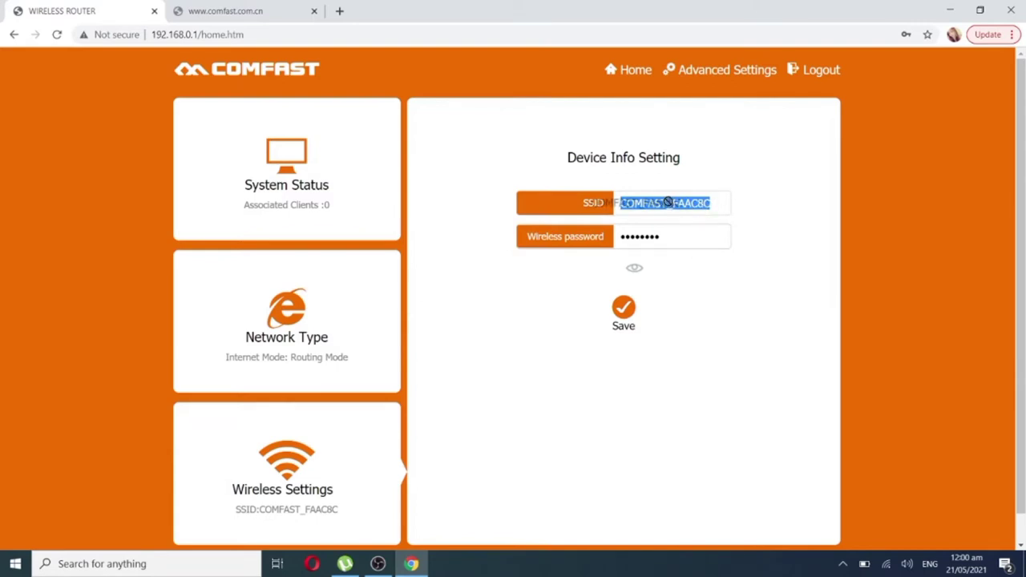
right_click(688, 204)
left_click(664, 232)
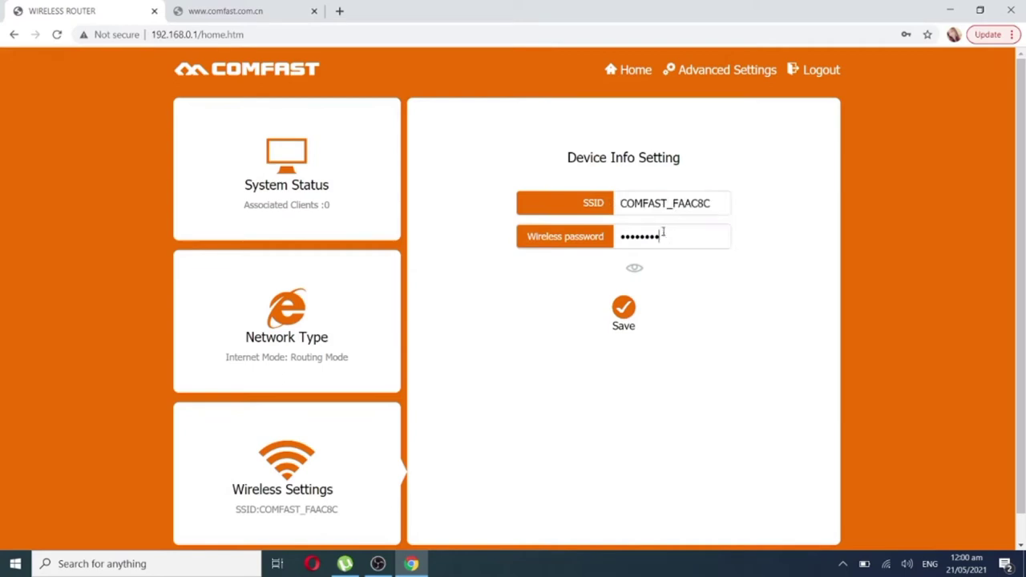
left_click(636, 270)
key("ctrl+v")
- Rename the SSID from COMFAST_FAAC8C to 'Vons Vlog', set a new wireless password, and save
left_click(294, 339)
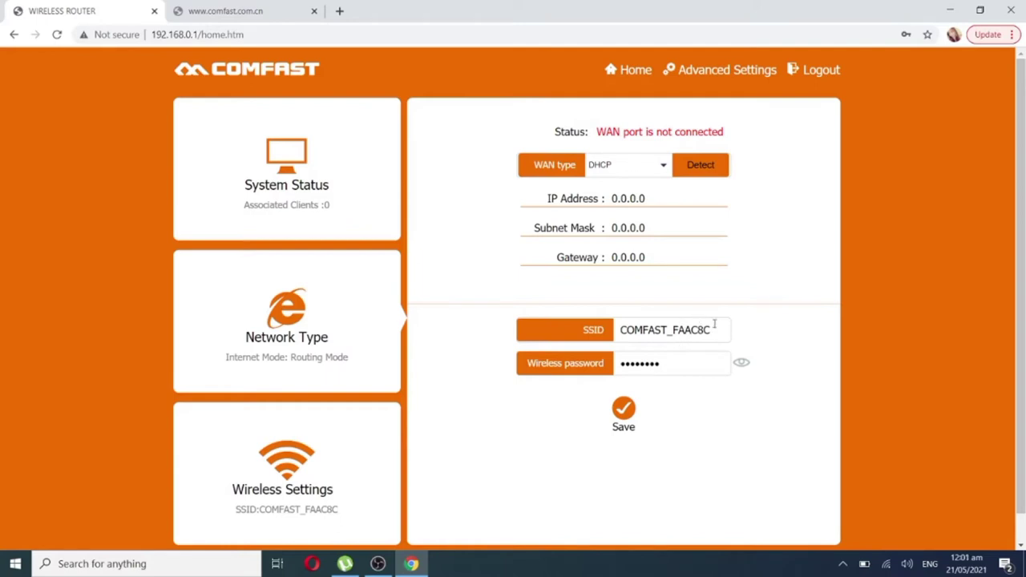
left_click_drag(717, 324, 588, 330)
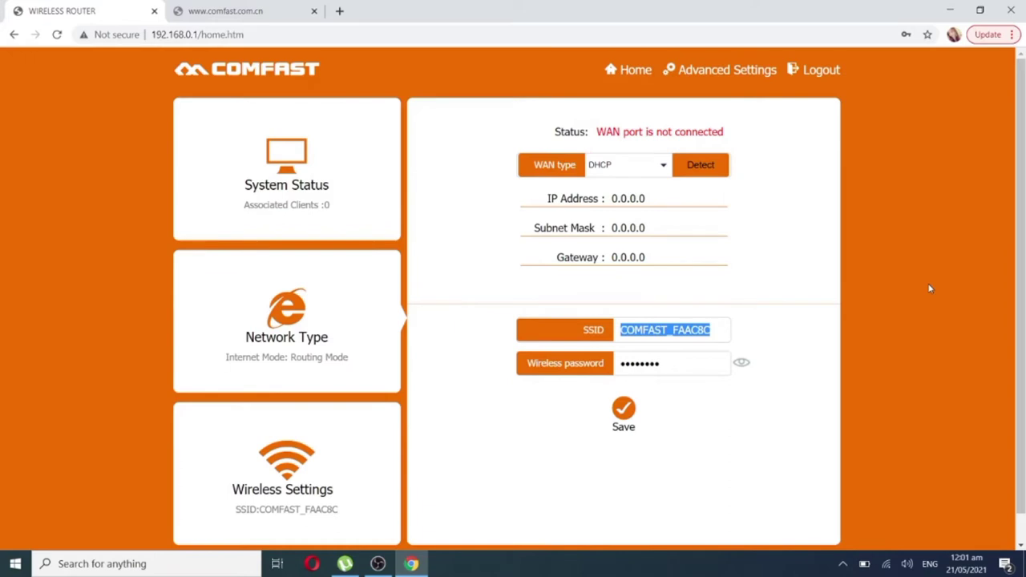
type("Vons")
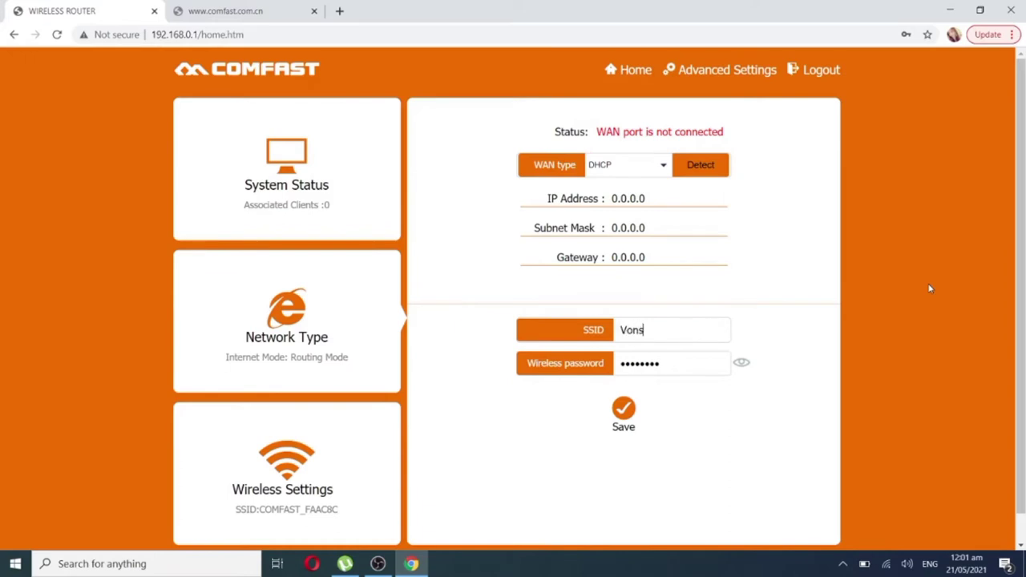
type(" Vlog")
left_click_drag(676, 366, 603, 375)
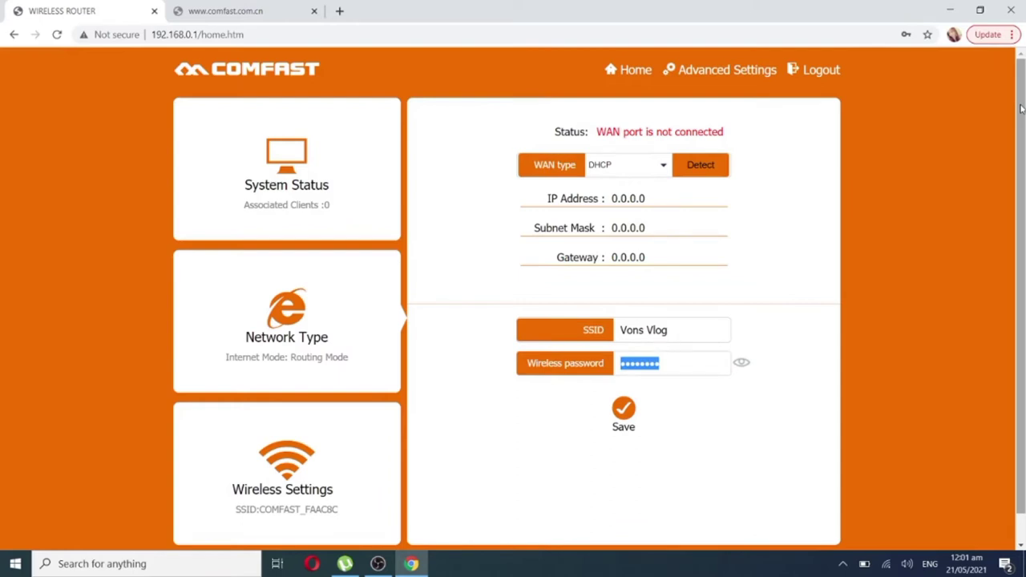
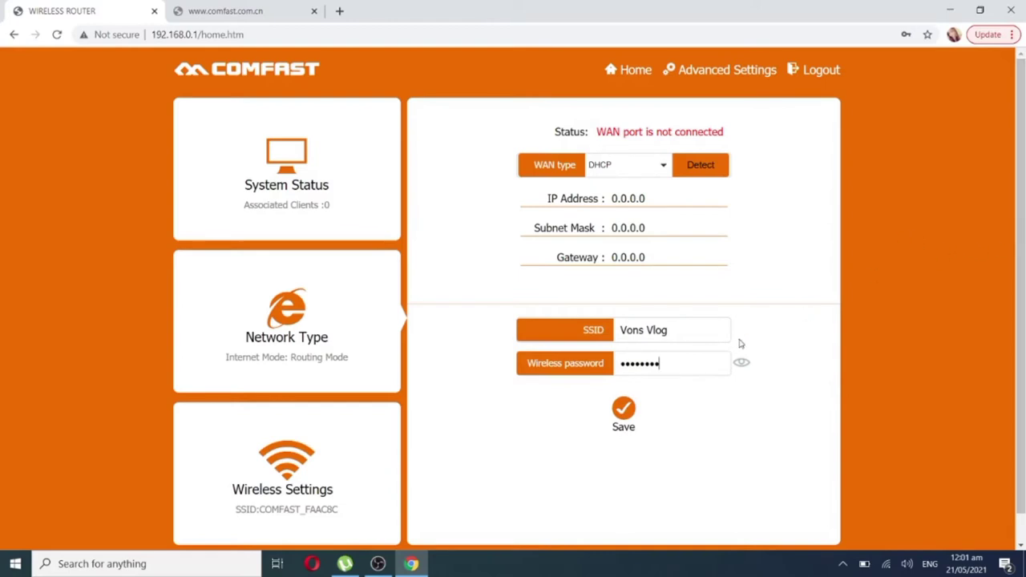
left_click(743, 365)
left_click(625, 411)
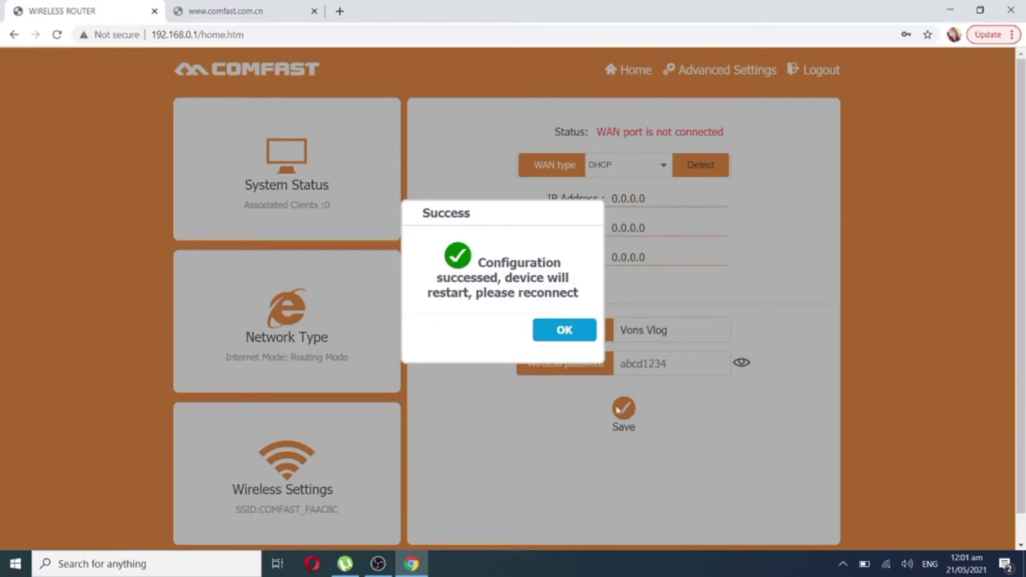
- Dismiss the Success dialog and reload the router login page at 192.168.0.1
left_click(565, 332)
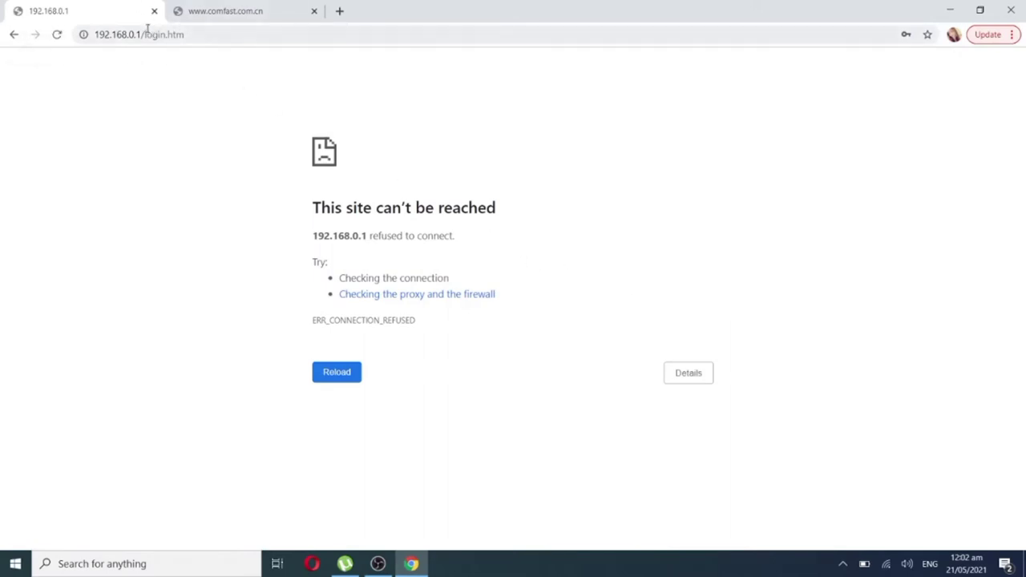
left_click(149, 34)
type("192.1")
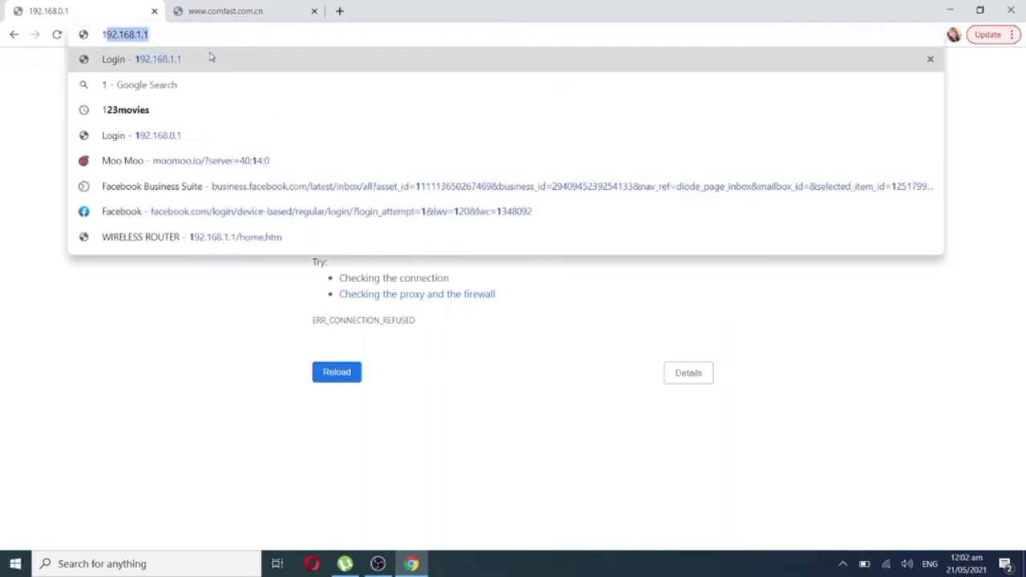
type("6")
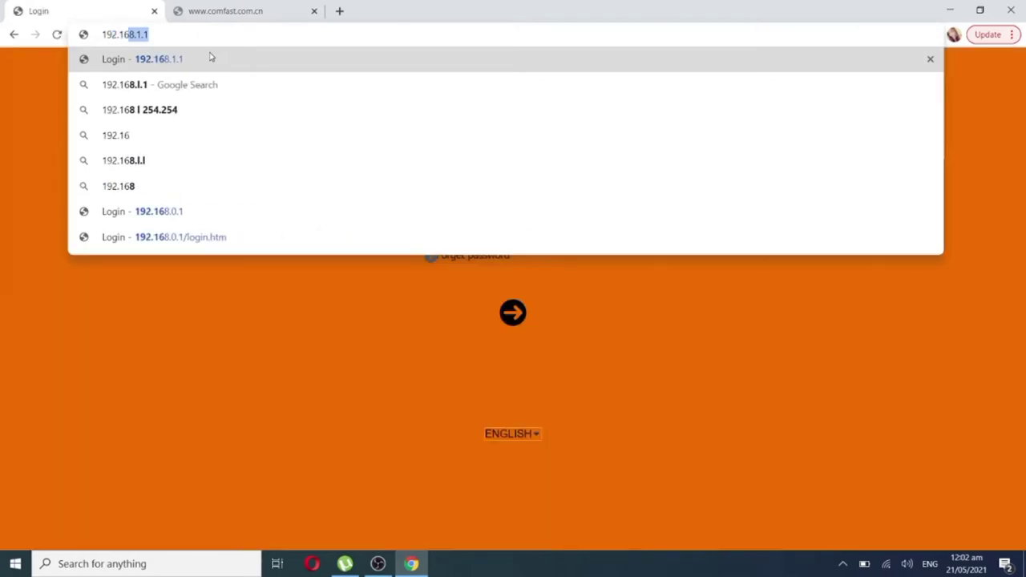
type("8.0.")
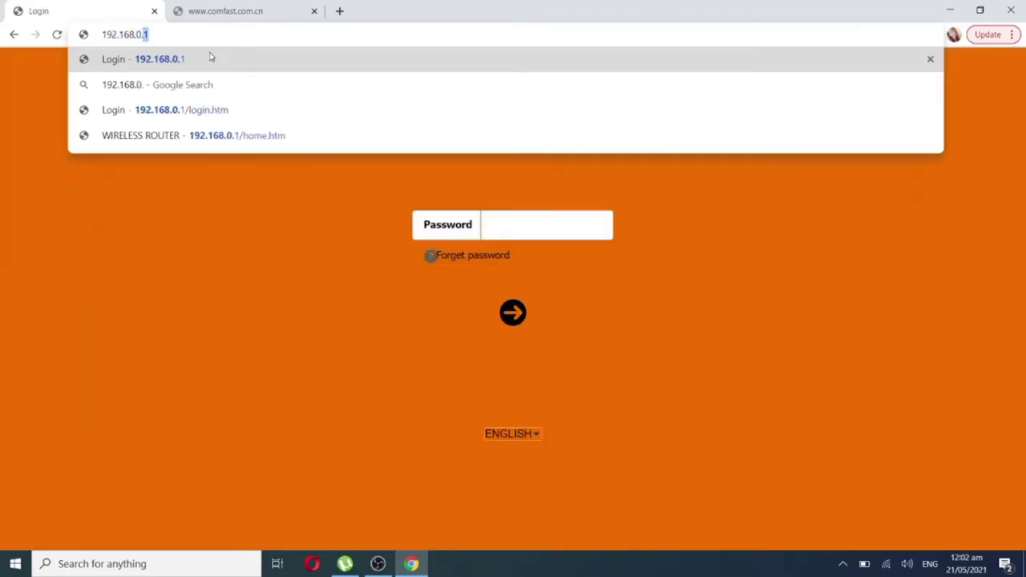
key("Return")
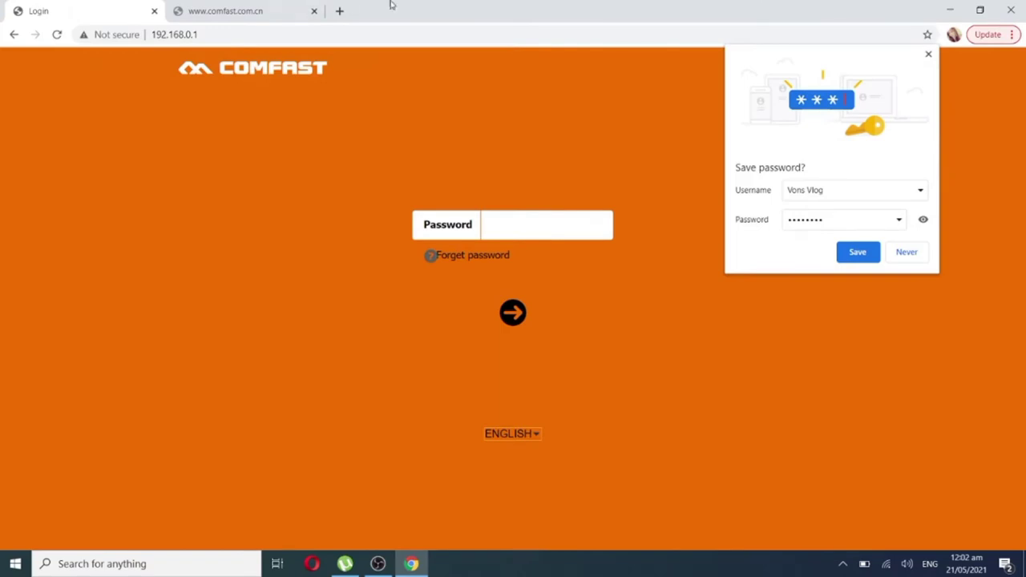
- Log in with the admin password, dismiss Chrome's password prompts, and open Advanced Settings
left_click(929, 55)
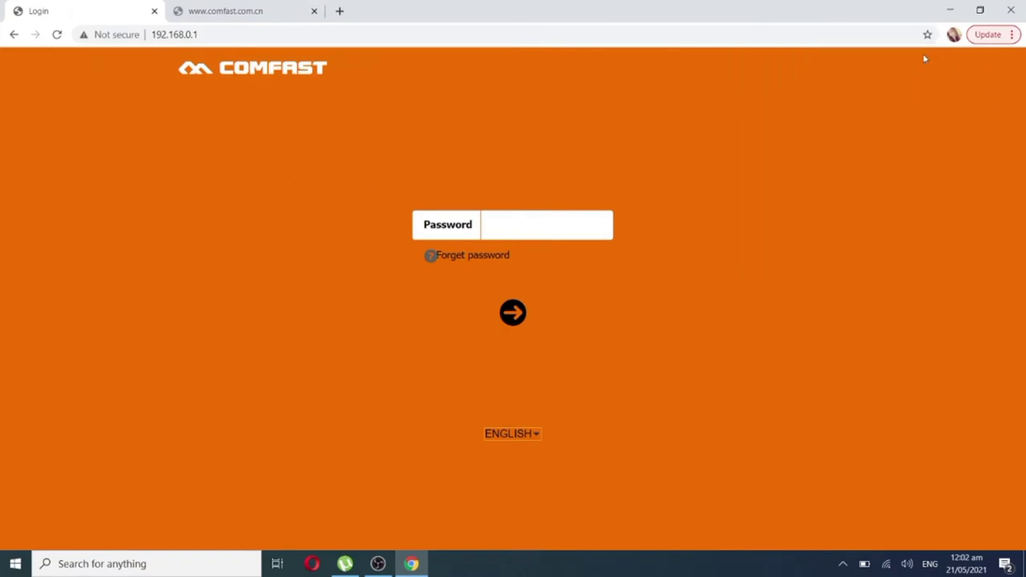
left_click(491, 227)
key("Return")
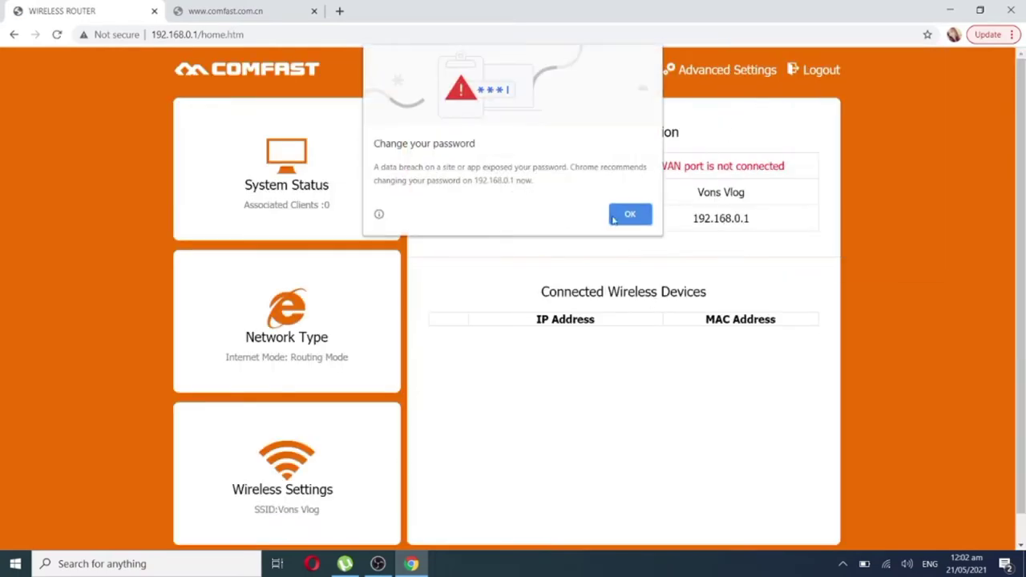
left_click(631, 215)
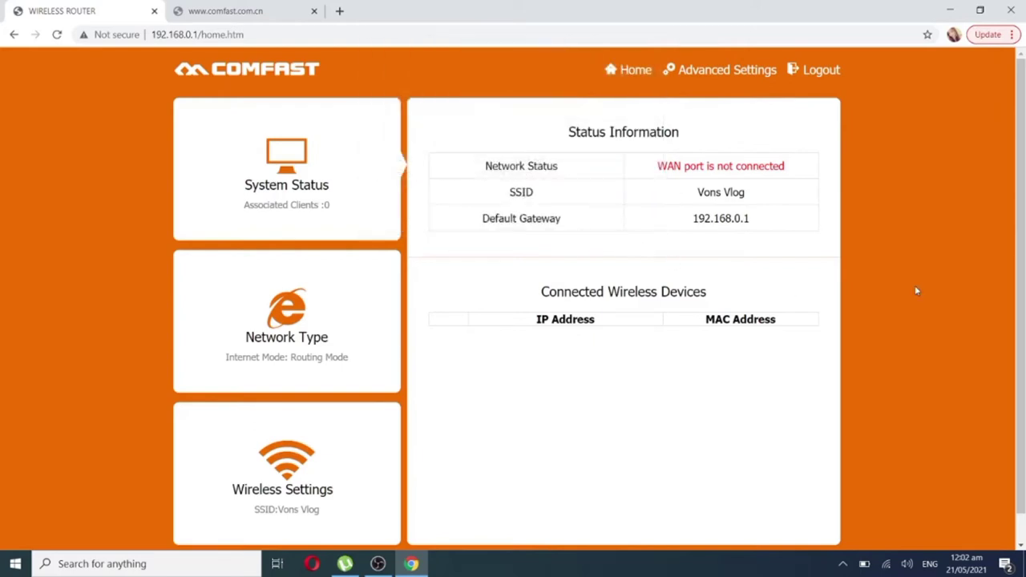
scroll(600, 376, "down", 1)
scroll(733, 363, "up", 1)
left_click(715, 76)
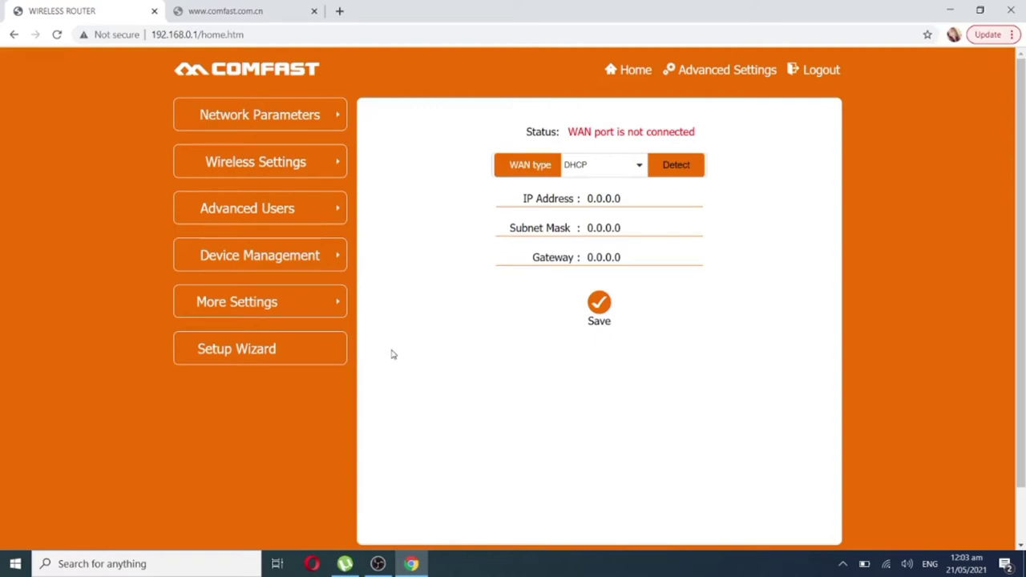
- Open WAN Setting under Network Parameters and keep the WAN type on DHCP
left_click(339, 119)
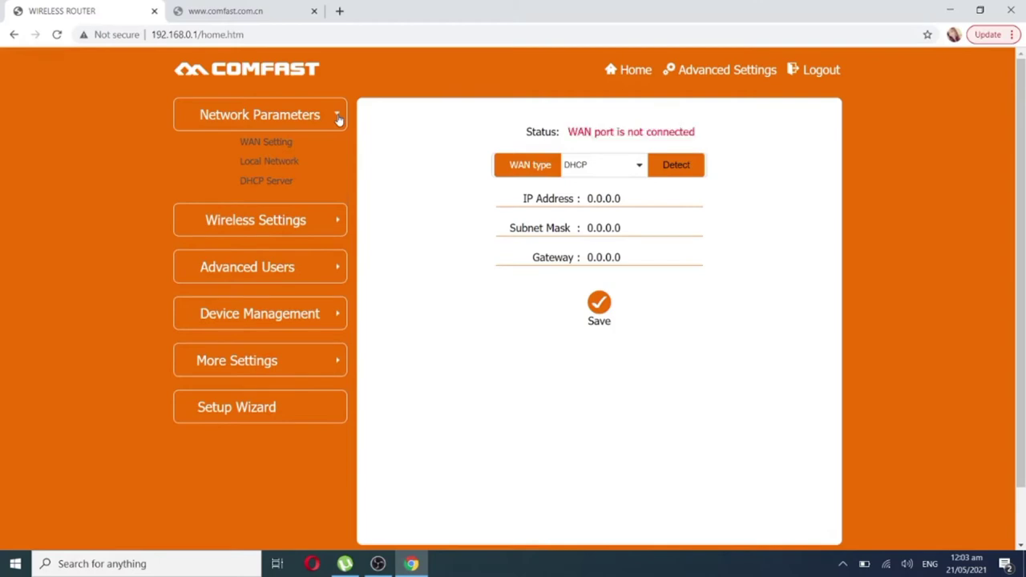
left_click(278, 152)
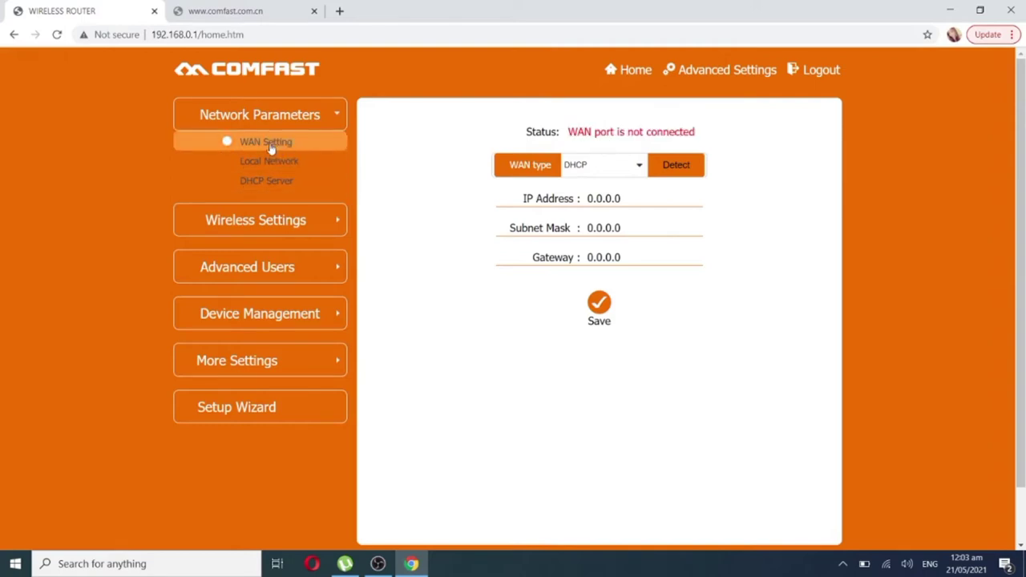
left_click(271, 149)
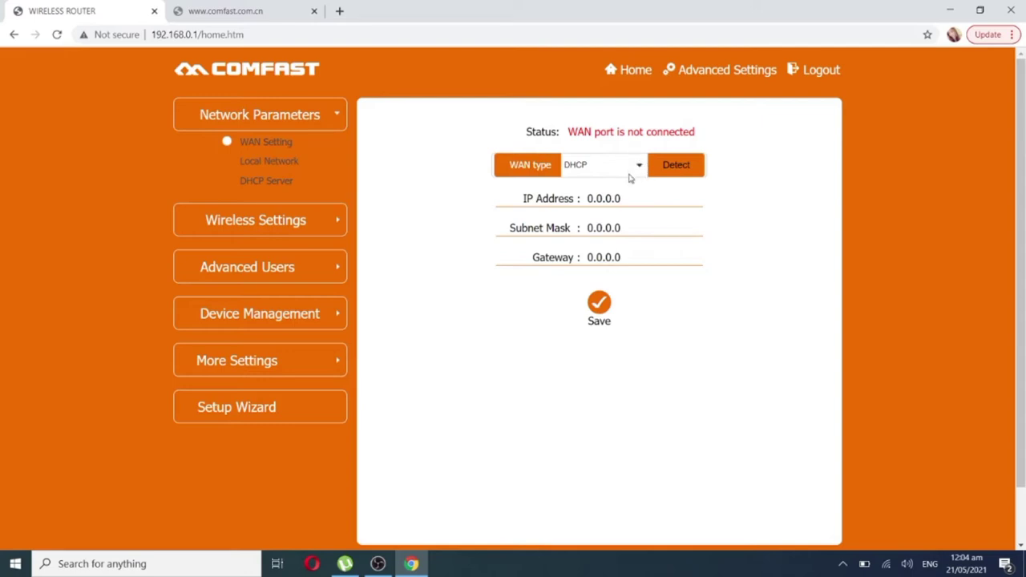
left_click(640, 166)
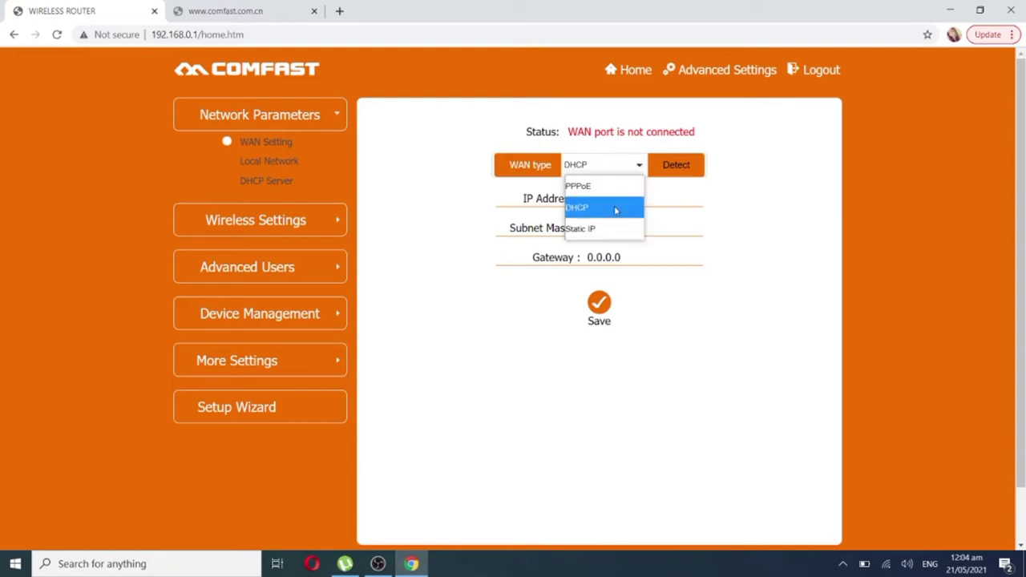
left_click(846, 213)
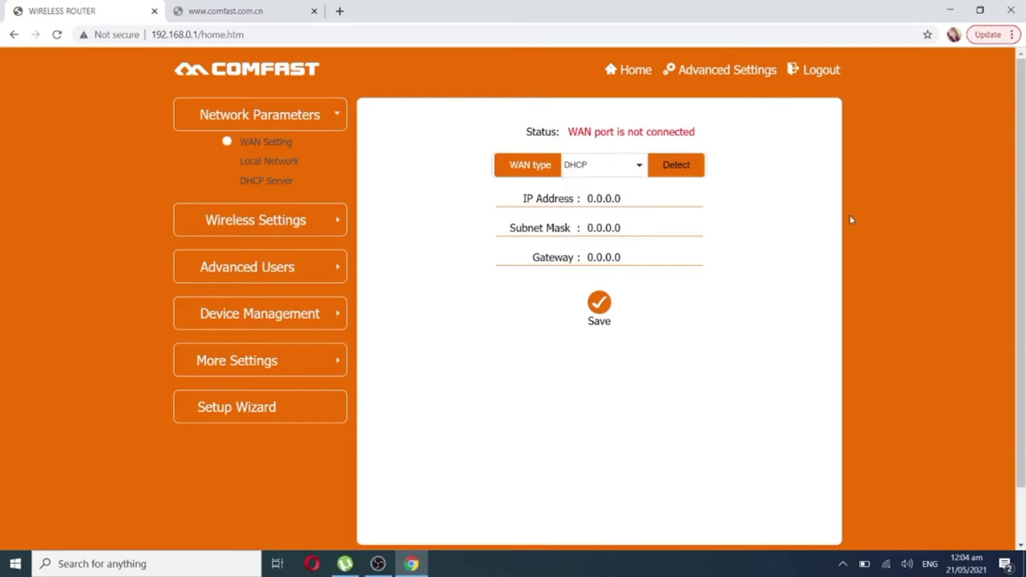
- On the LAN Setting page, change the IP address's third octet from 0 to 1, making it 192.168.1.1
left_click(295, 164)
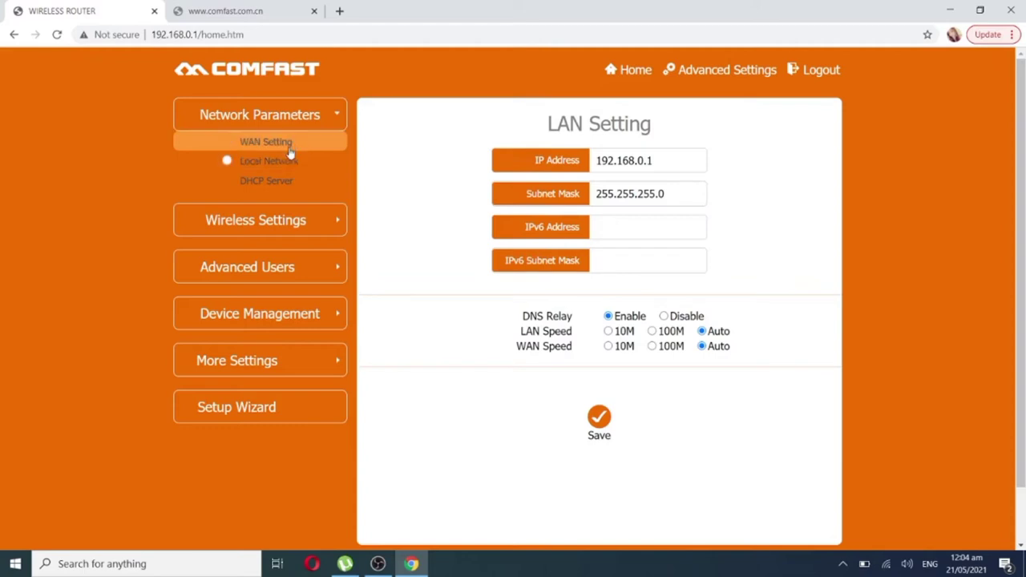
left_click(290, 150)
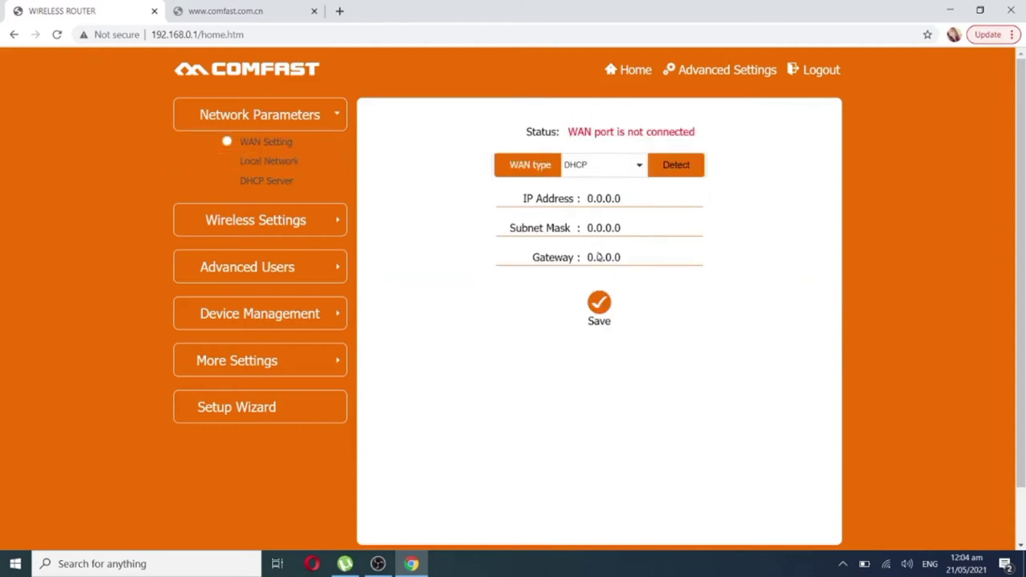
left_click(297, 167)
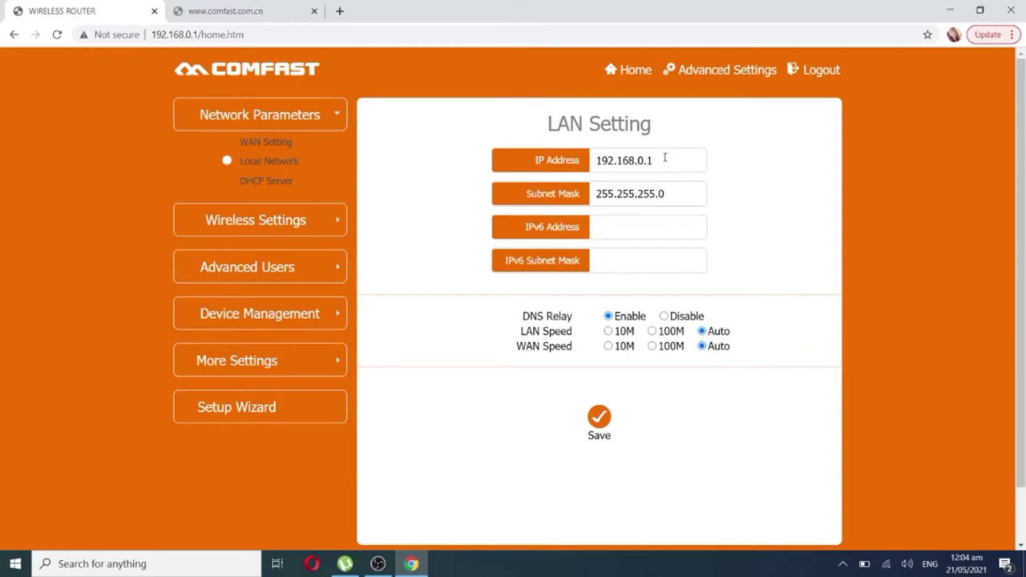
left_click_drag(664, 158, 563, 163)
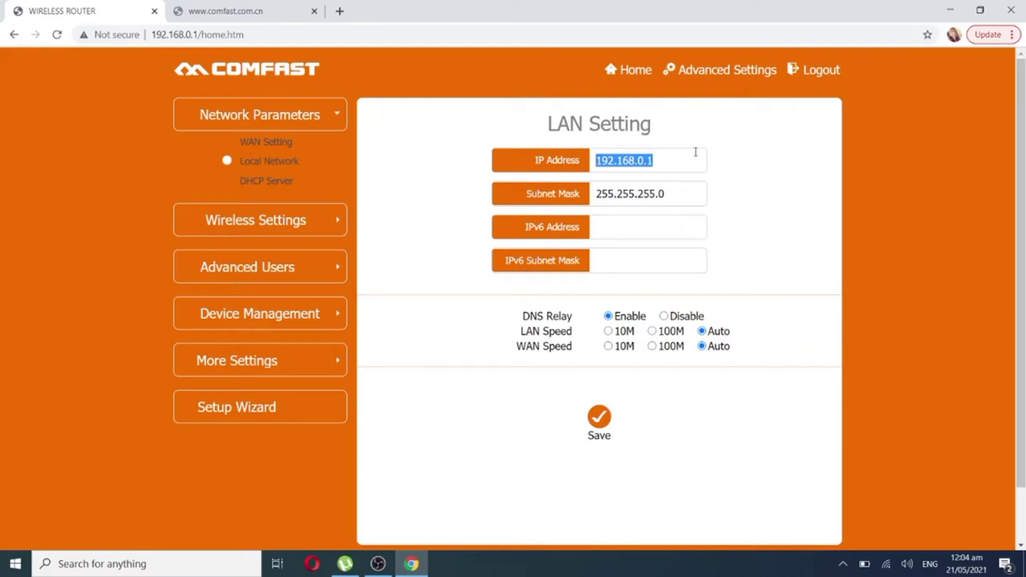
left_click(669, 160)
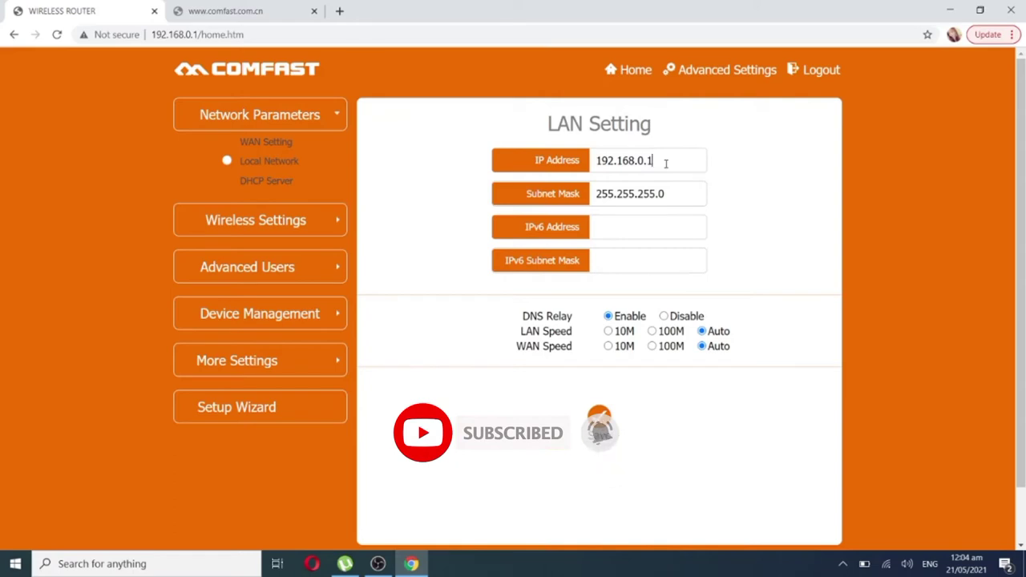
left_click_drag(671, 161, 618, 160)
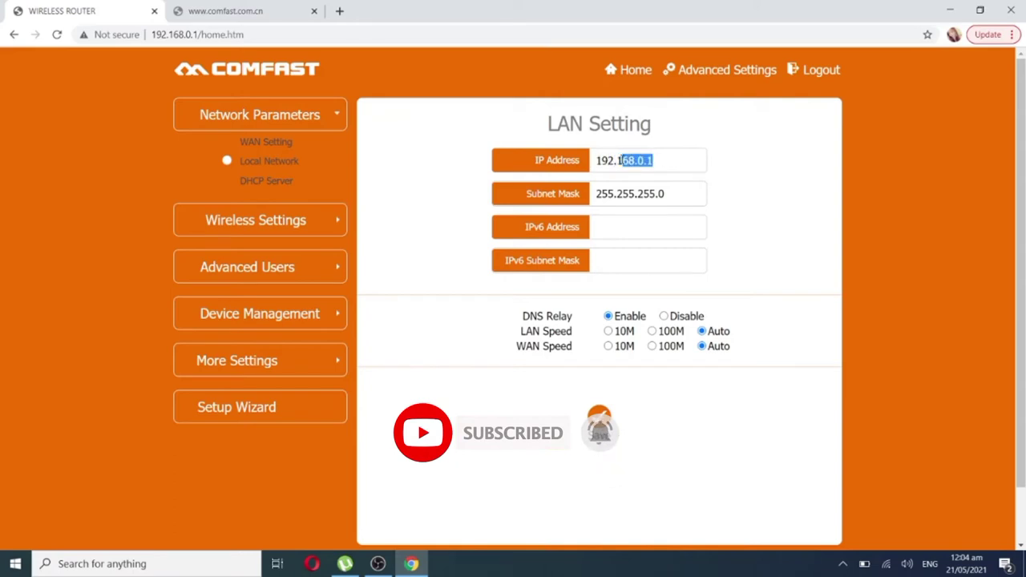
left_click(626, 160)
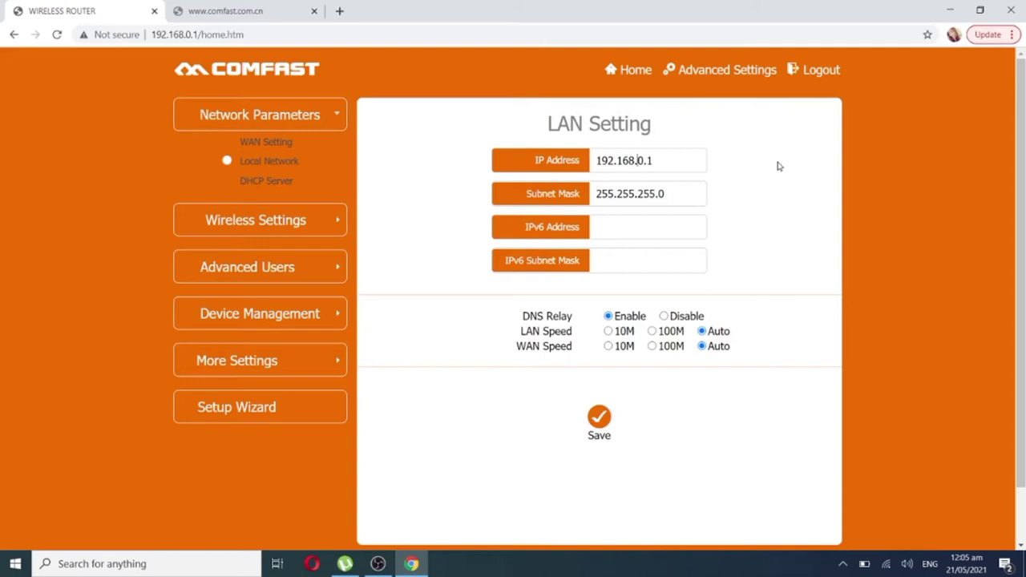
key("Delete")
type("1")
- Look over the subnet mask 255.255.255.0, leaving it unchanged
left_click(679, 190)
left_click_drag(680, 190, 570, 195)
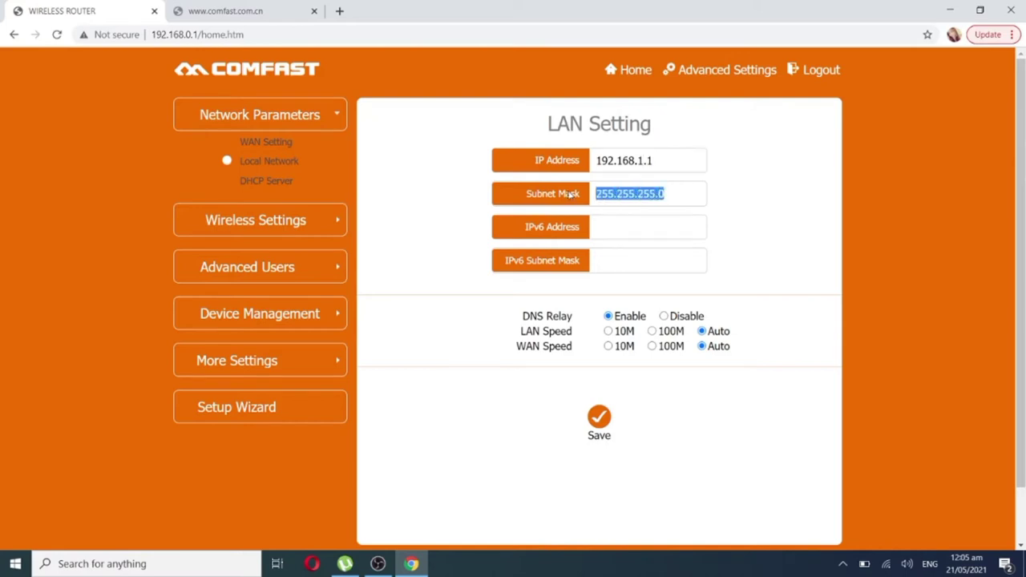
left_click(777, 223)
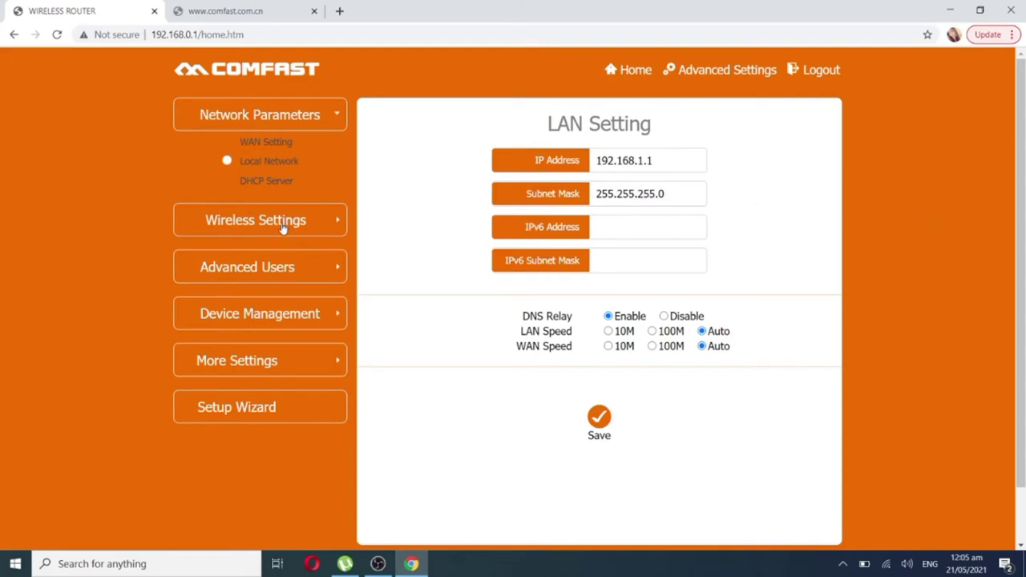
left_click_drag(283, 229, 323, 184)
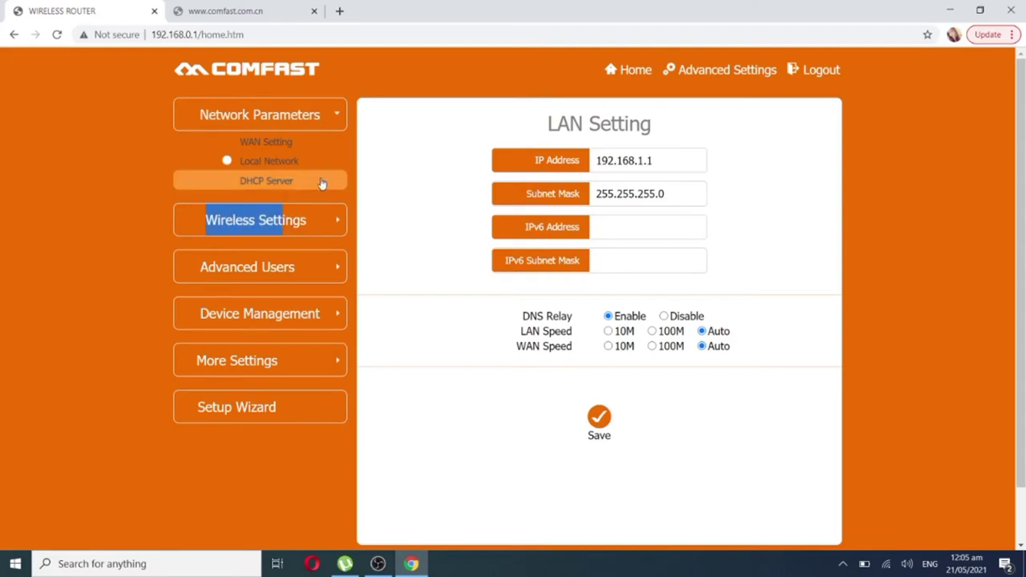
- Open DHCP Server and inspect the address pool 192.168.0.100 to 192.168.0.250
left_click(275, 184)
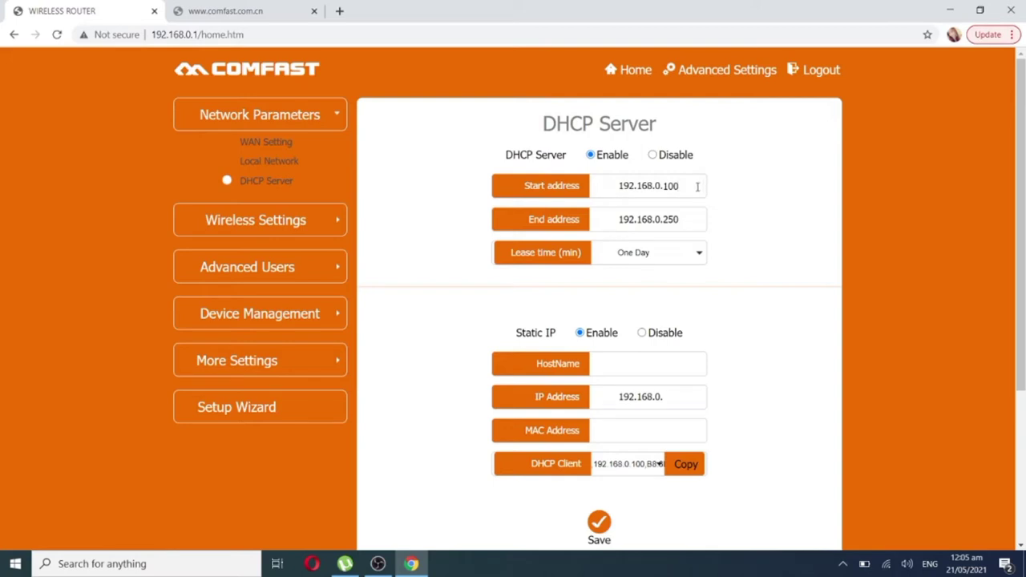
left_click_drag(697, 186, 662, 187)
left_click(689, 221)
left_click_drag(689, 221, 662, 221)
- Keep the lease time at One Day and scroll through the DHCP Server page
left_click(699, 255)
left_click(702, 255)
left_click(701, 255)
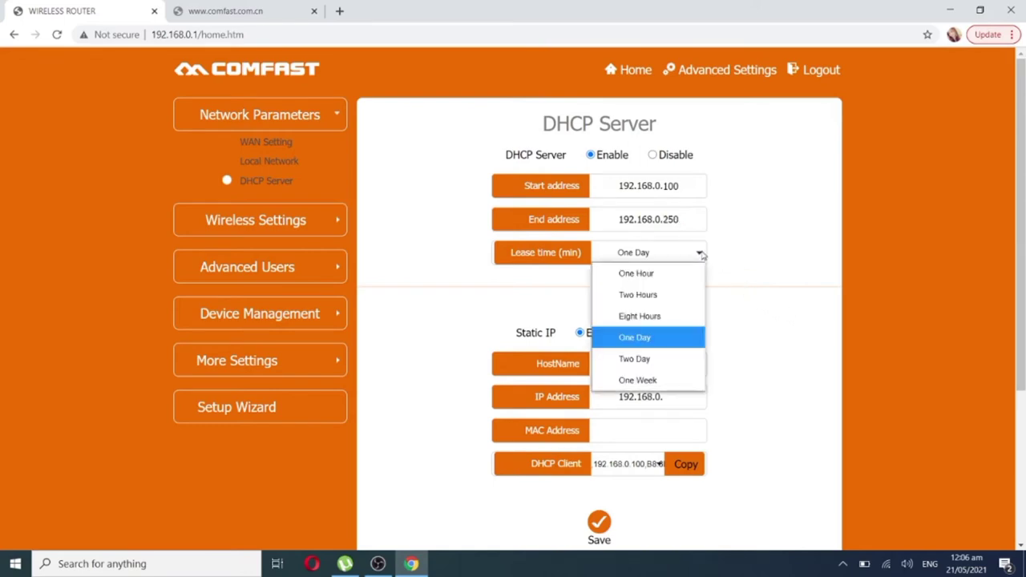
left_click(702, 255)
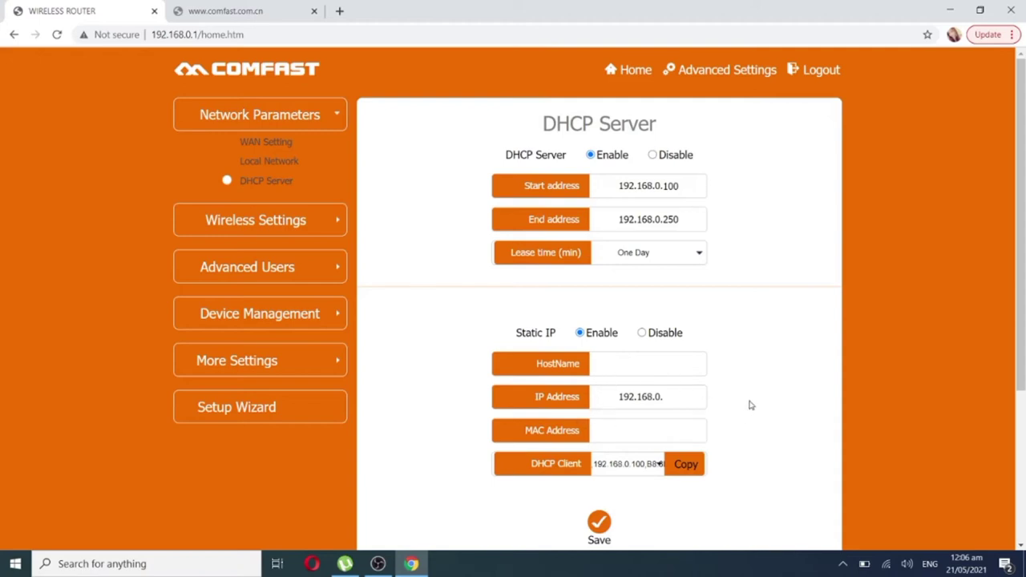
scroll(768, 429, "down", 3)
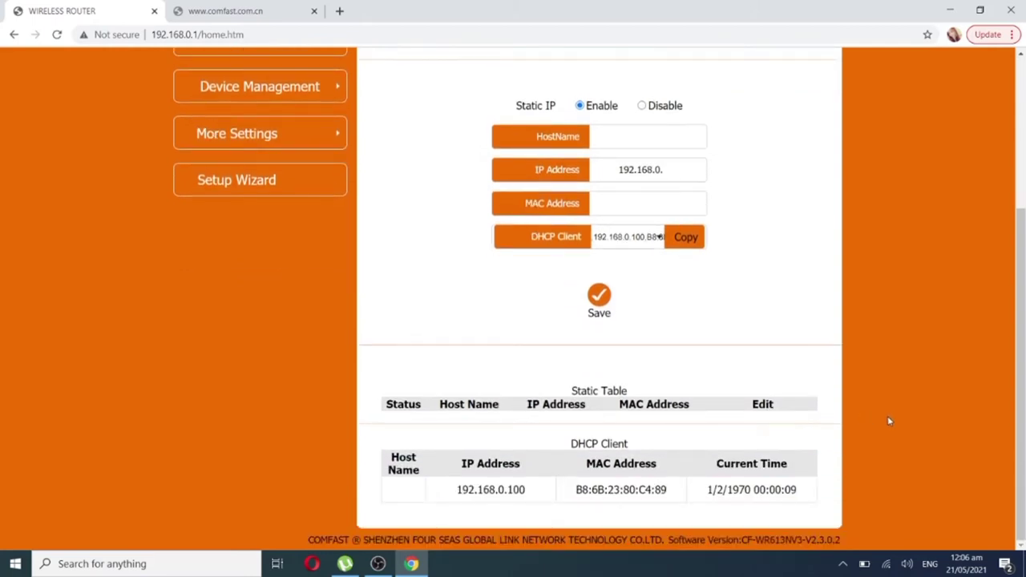
scroll(888, 421, "up", 3)
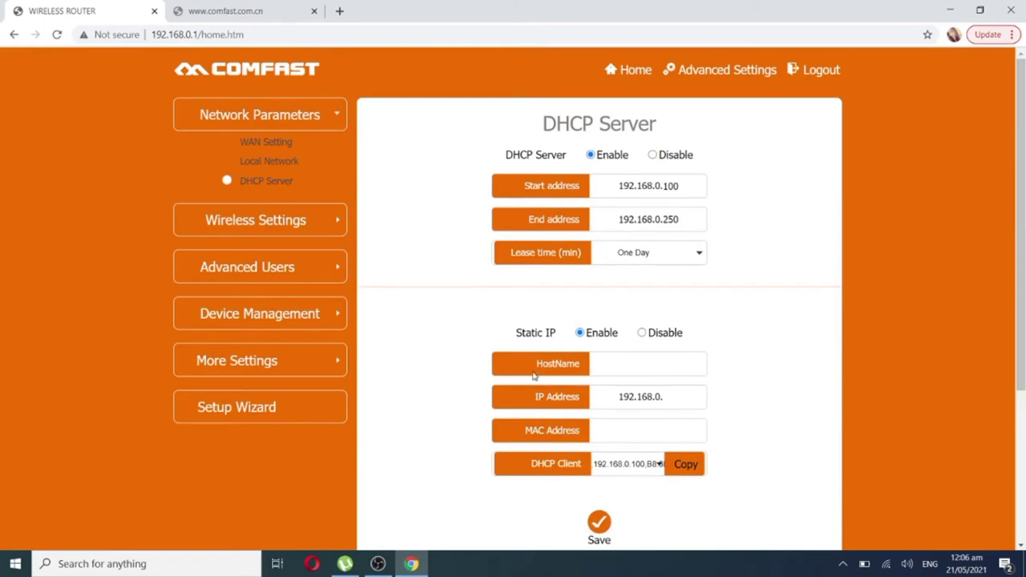
- Open Wireless Basic Setting and review network name Vons Vlog, the password and Channel 6
left_click(271, 225)
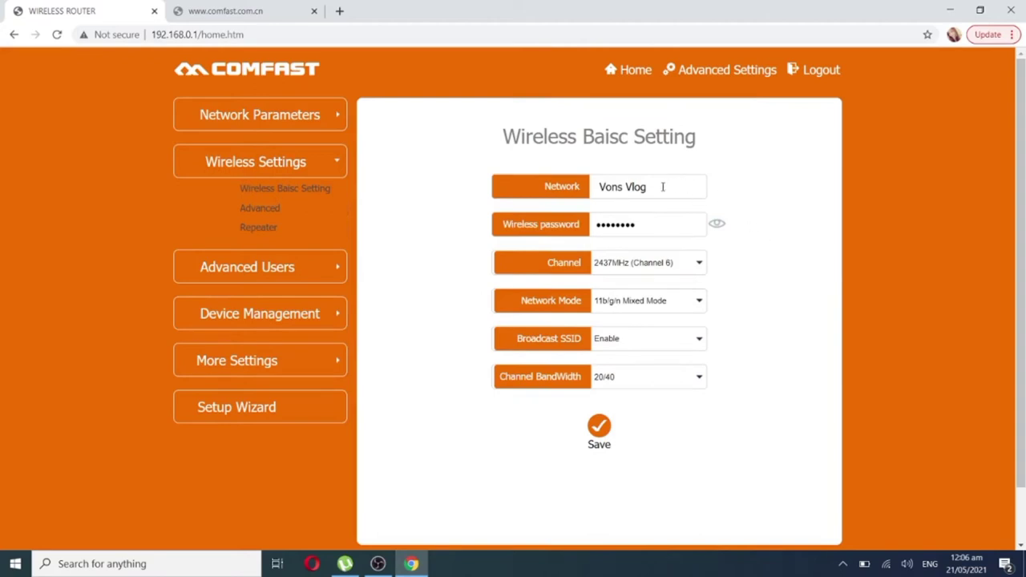
left_click_drag(663, 187, 583, 192)
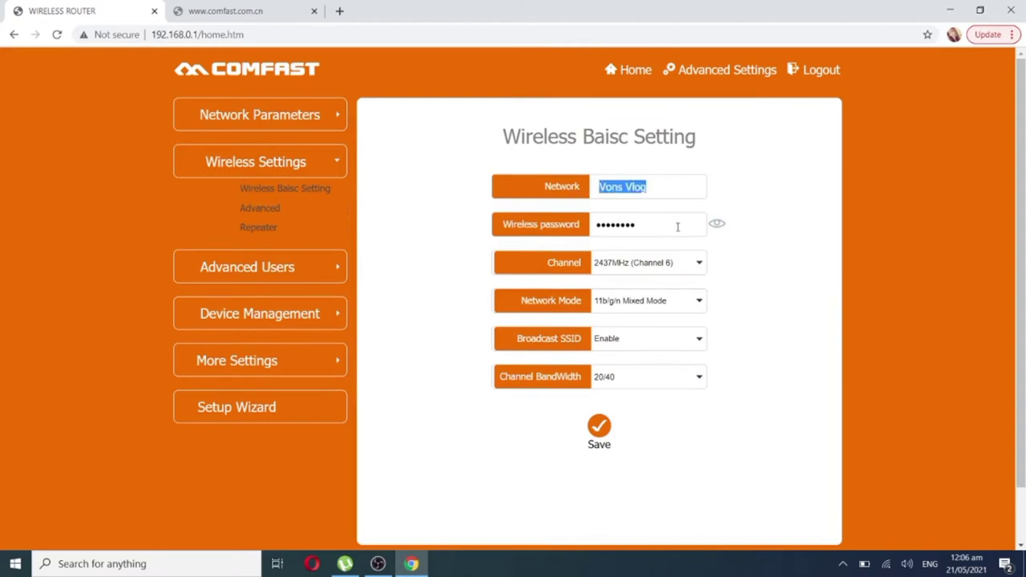
left_click_drag(676, 227, 591, 231)
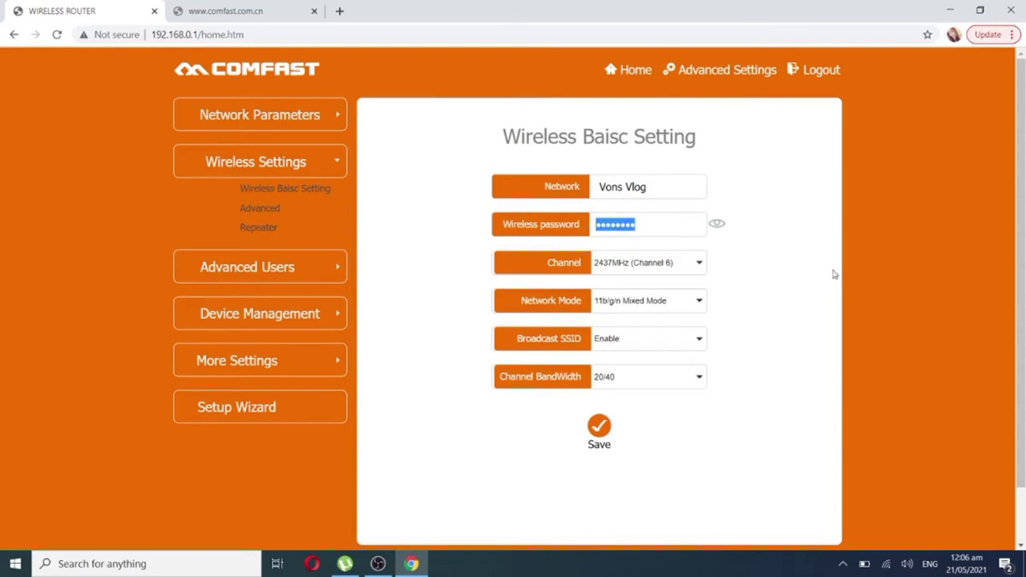
left_click(704, 265)
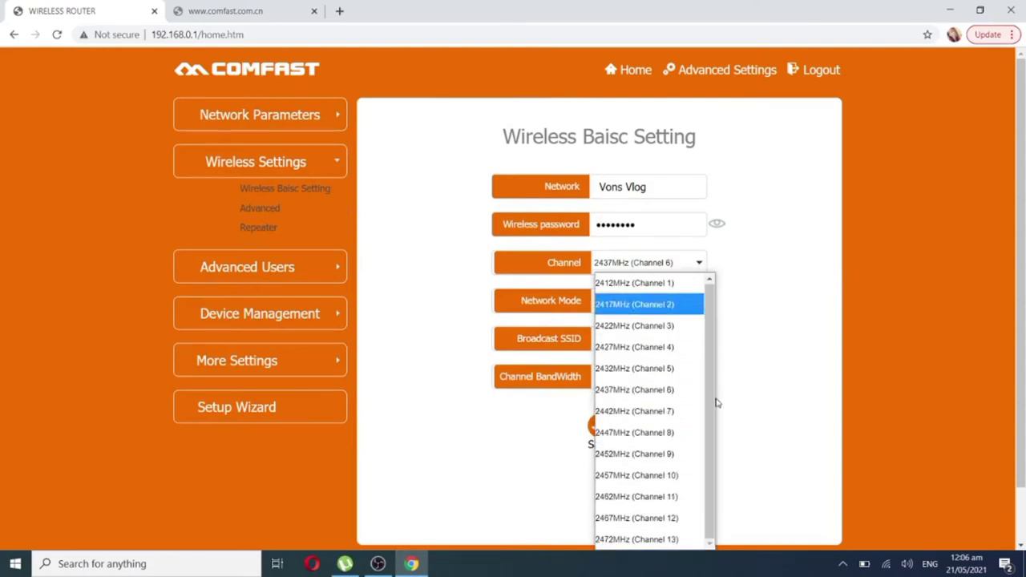
left_click(835, 329)
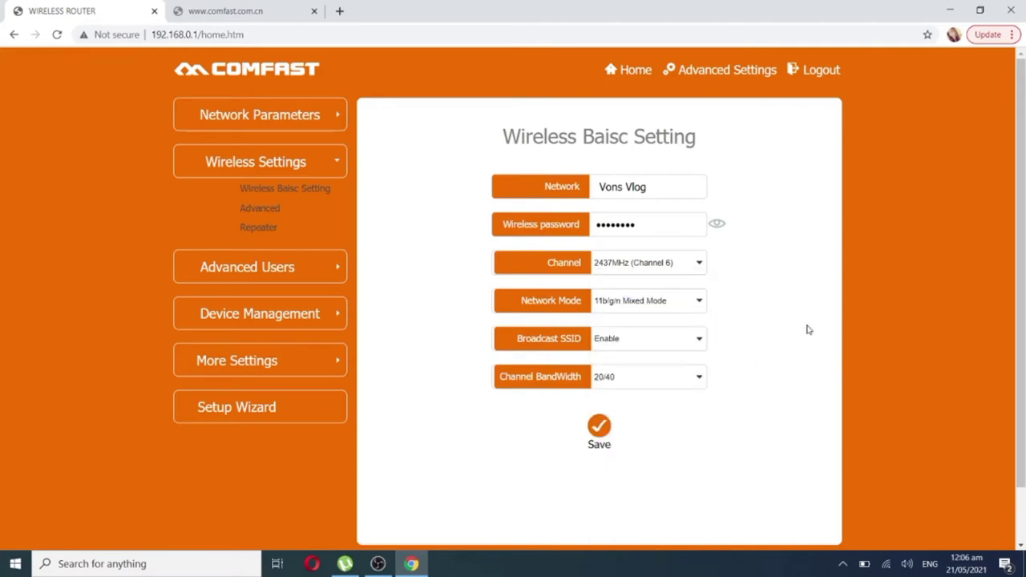
- Check Network Mode and 20/40 bandwidth without changes, then open the Virtual Server page
left_click(696, 308)
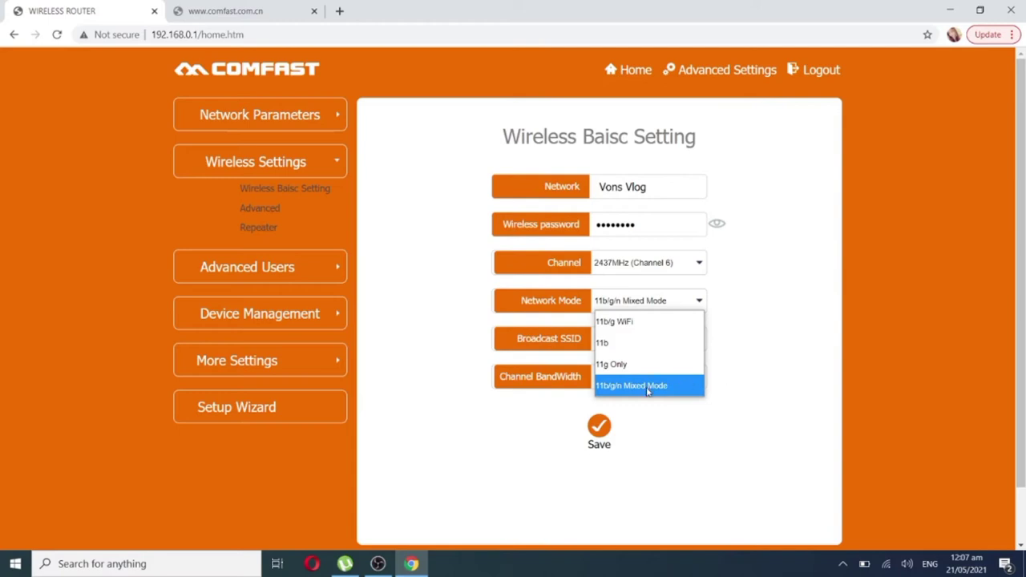
left_click(789, 369)
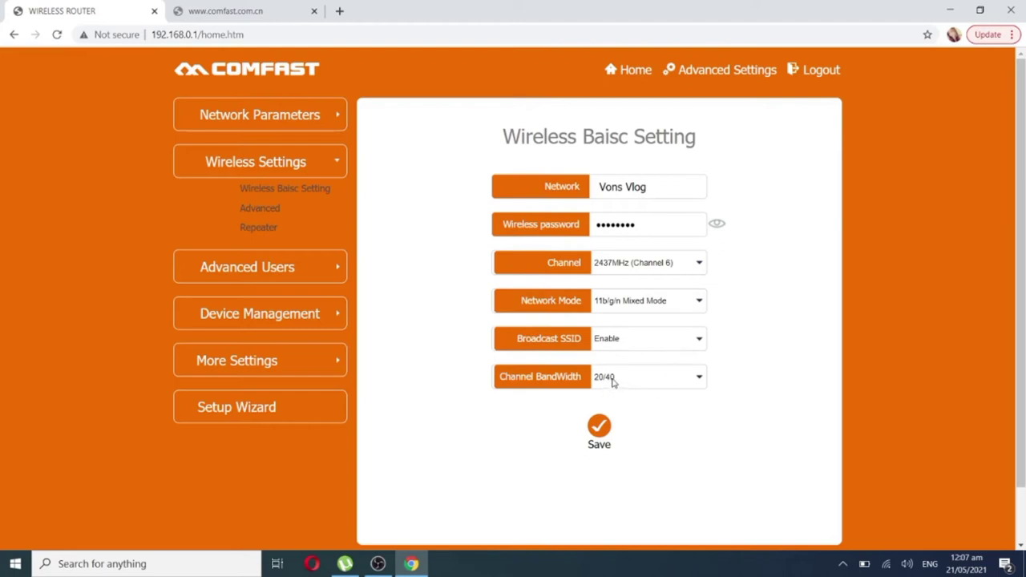
left_click(641, 384)
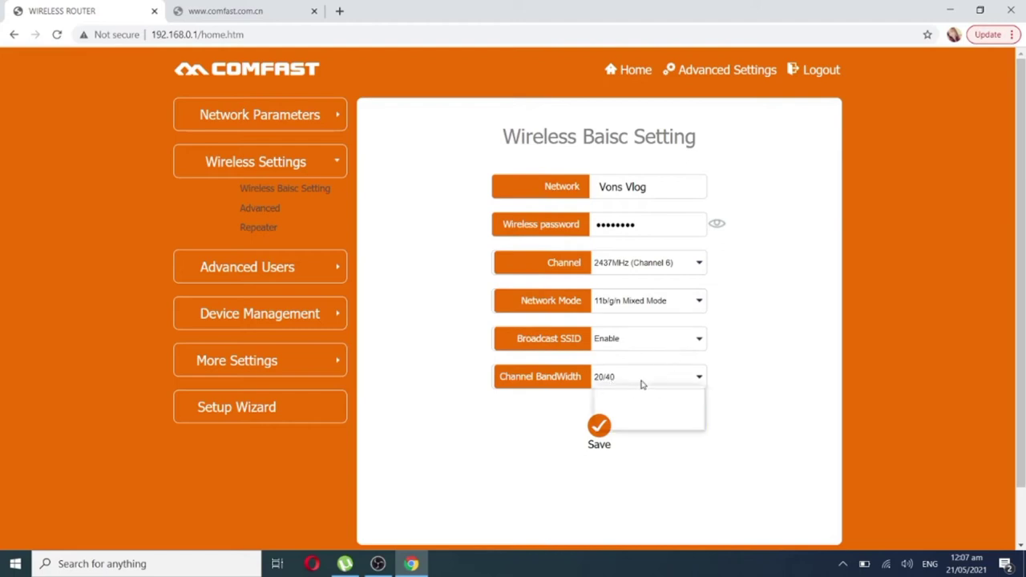
left_click(770, 377)
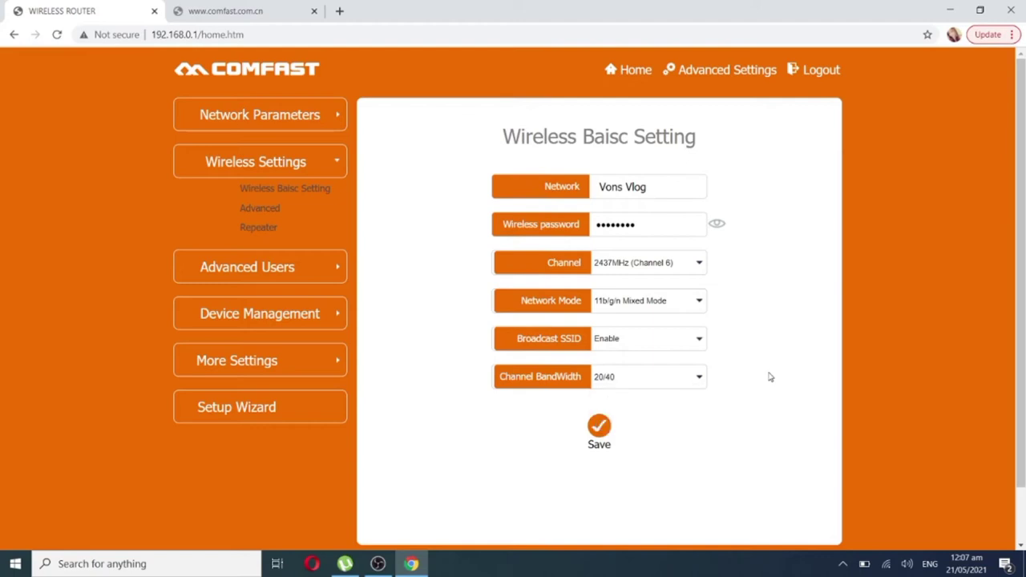
left_click(315, 271)
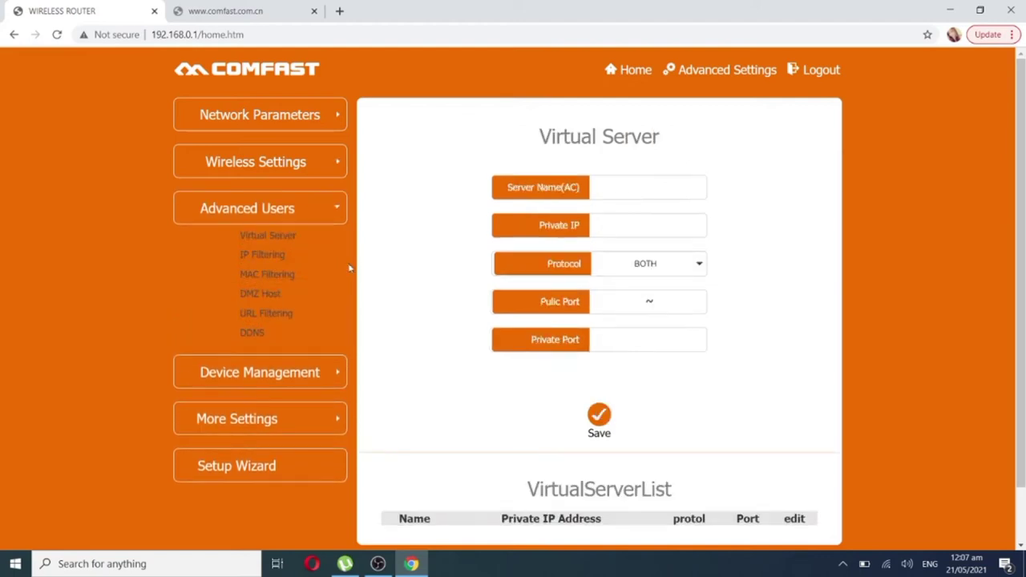
- Open Advanced Wireless settings and review beacon interval 100 ms and TX power 100
left_click(330, 170)
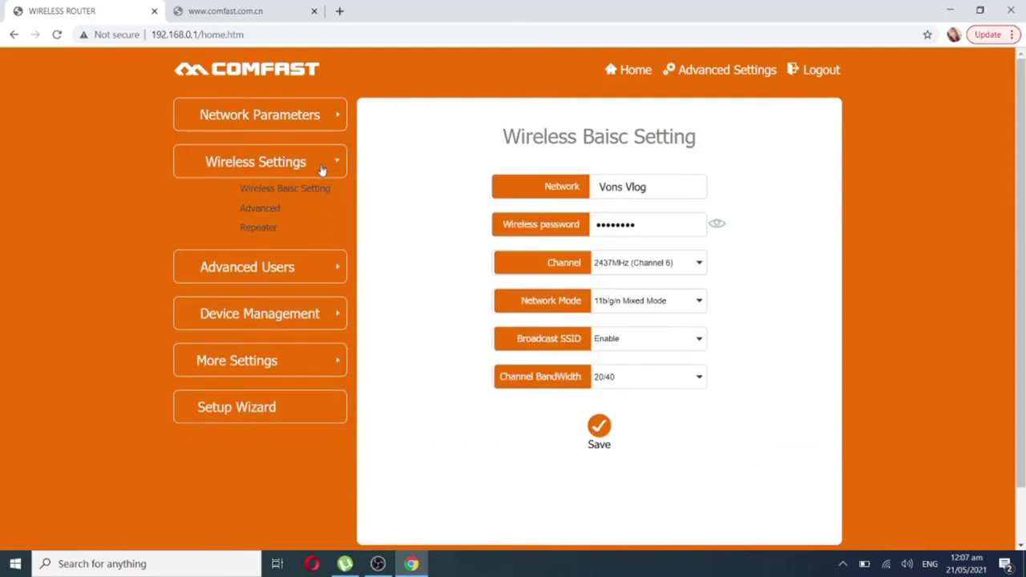
left_click(294, 211)
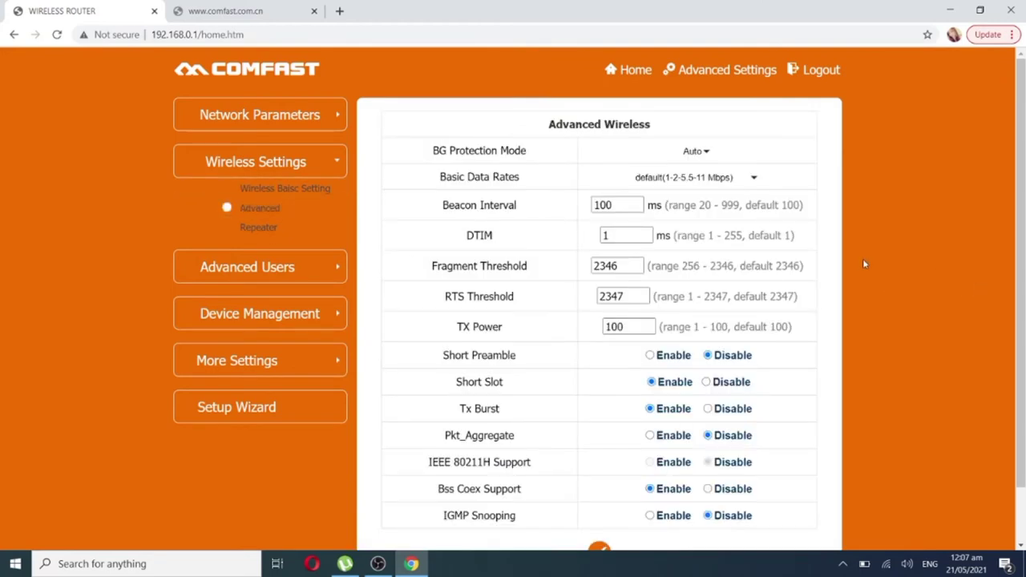
scroll(834, 287, "down", 2)
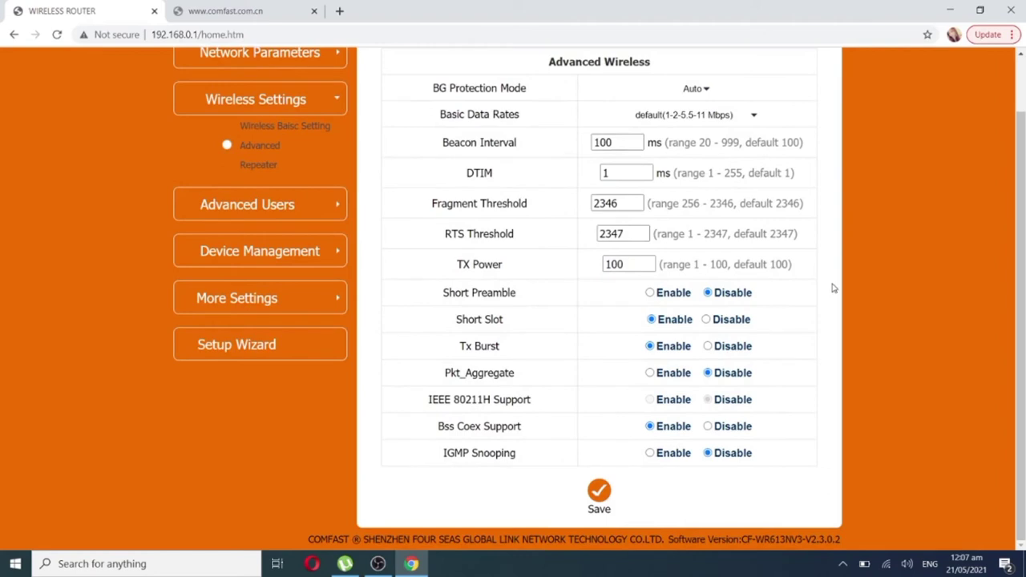
scroll(834, 287, "up", 2)
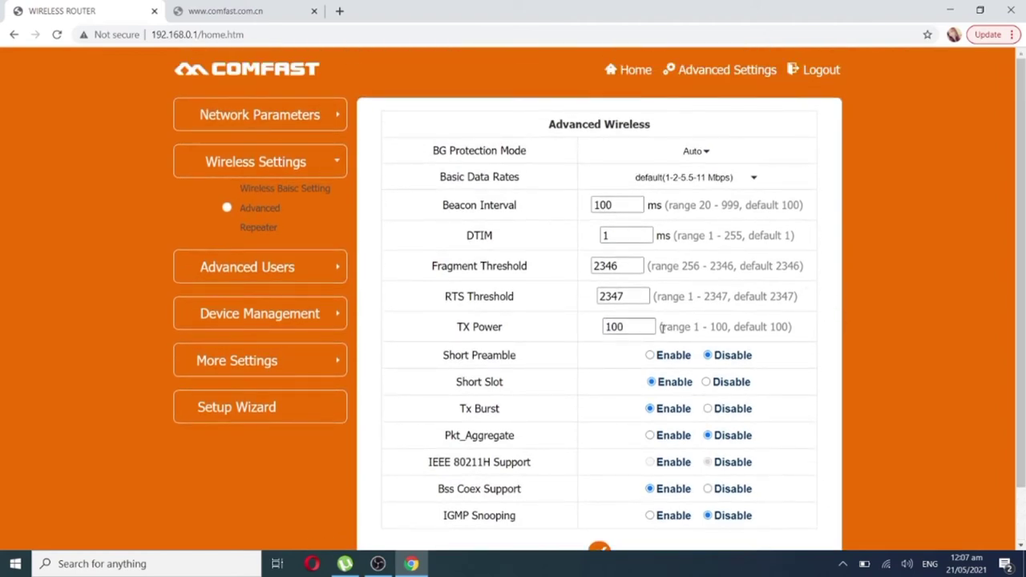
- Scan for networks on the Repeater page and pick Vons as the master router
left_click(258, 231)
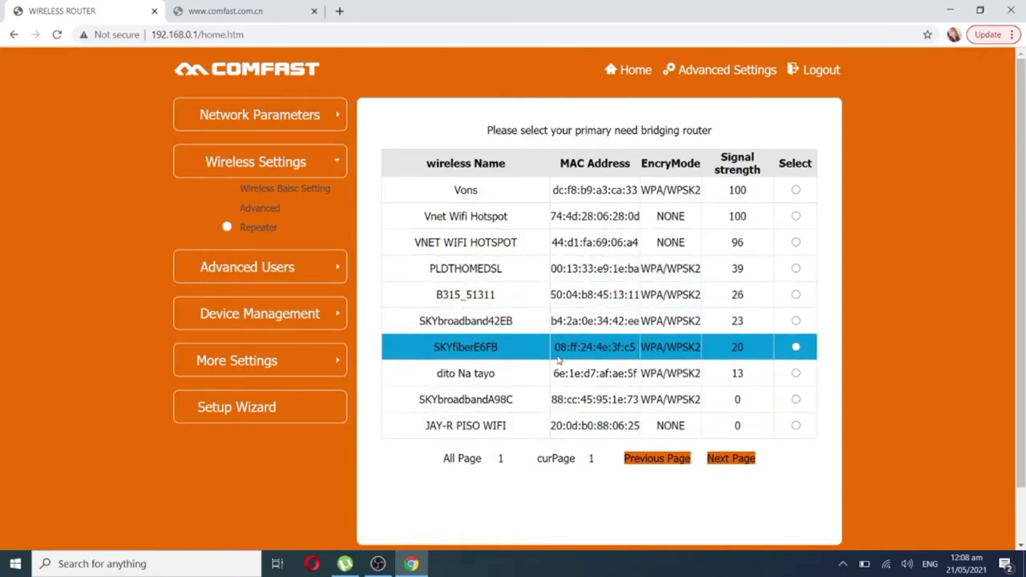
left_click(540, 201)
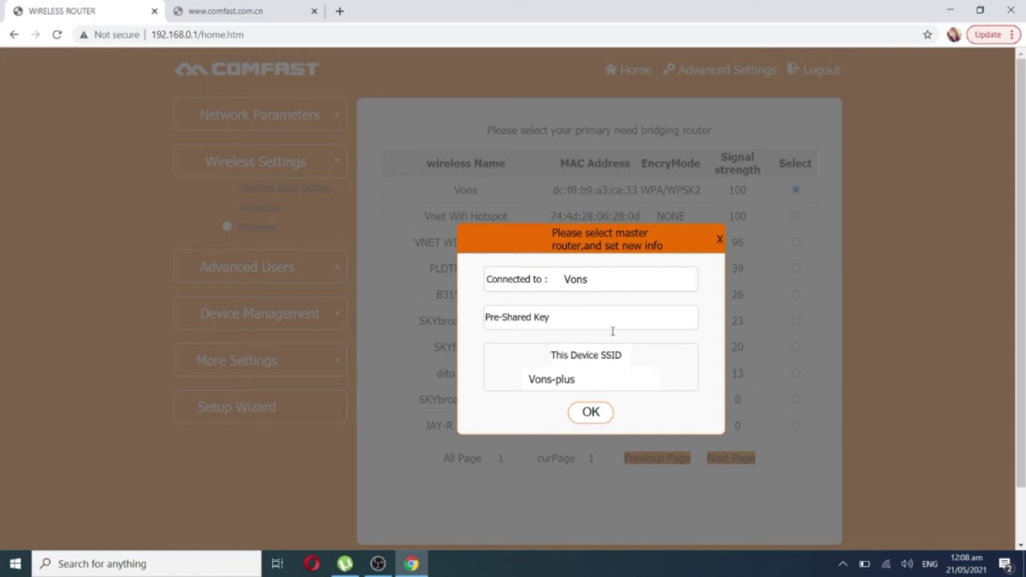
- Enter the Vons Wi-Fi password as the pre-shared key and confirm bridging as Vons-plus
left_click(613, 329)
left_click(605, 423)
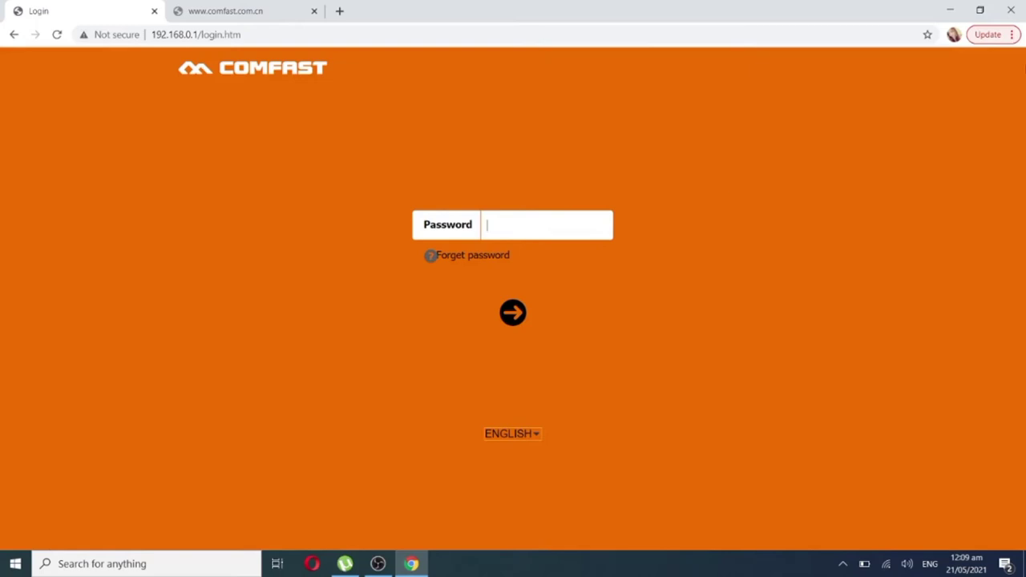
- Log back in with the admin password, dismissing Chrome's password breach warning
key("Return")
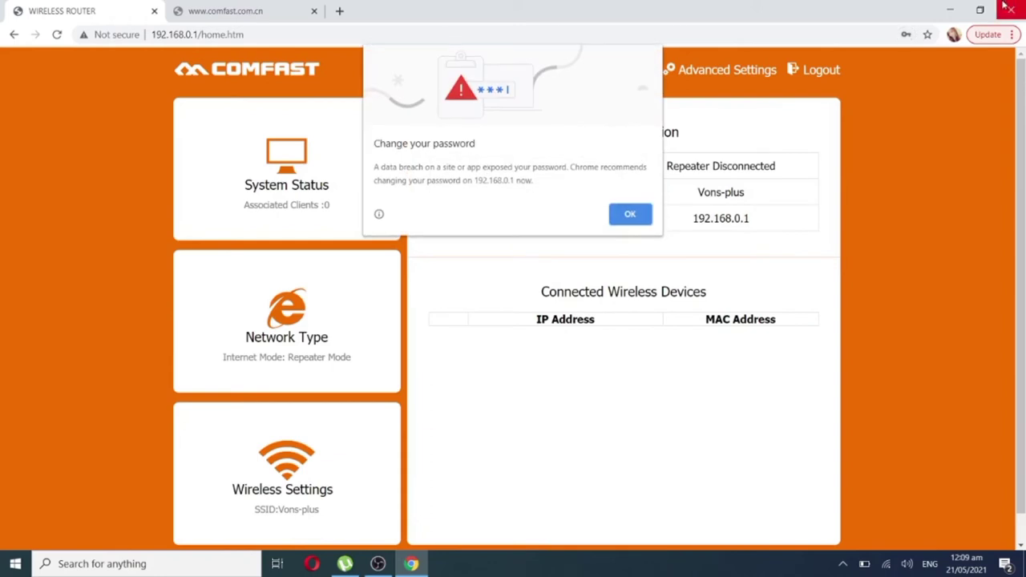
left_click(633, 215)
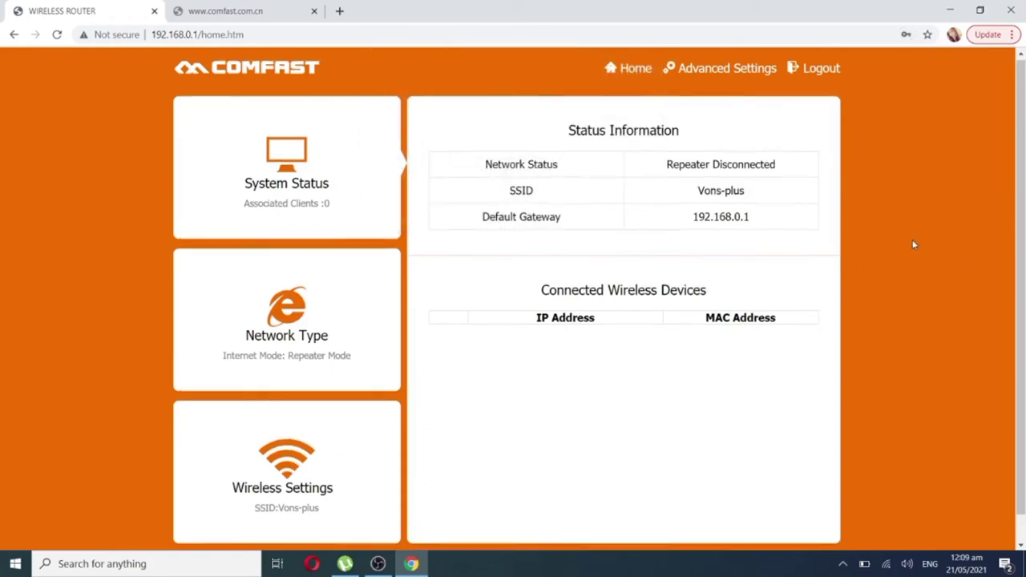
- Confirm the dashboard shows Repeater Mode with SSID Vons-plus, then open the Virtual Server page
scroll(912, 245, "down", 1)
scroll(912, 242, "up", 1)
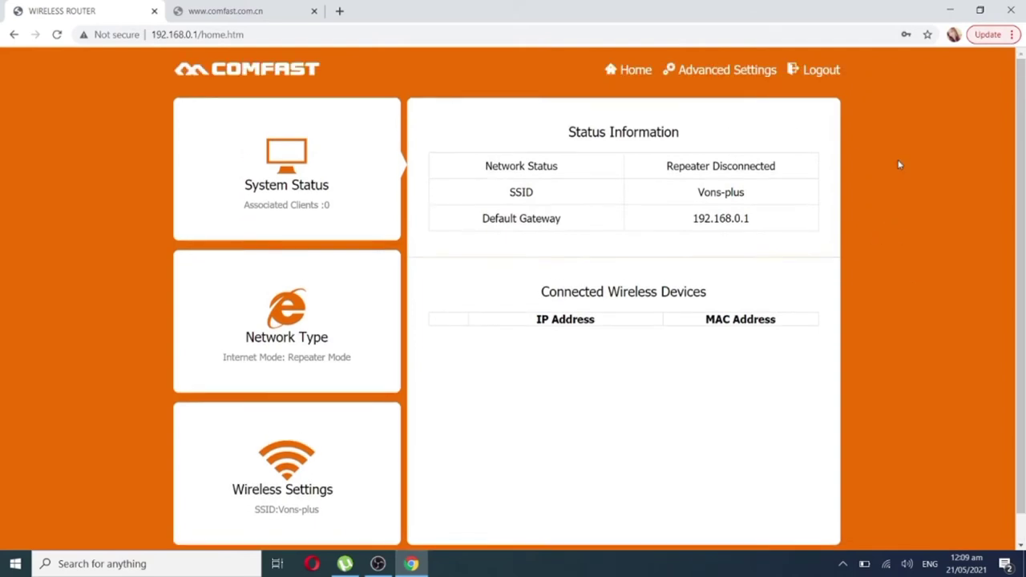
scroll(891, 169, "down", 1)
scroll(888, 168, "up", 1)
scroll(850, 193, "down", 1)
scroll(842, 185, "up", 1)
left_click(720, 74)
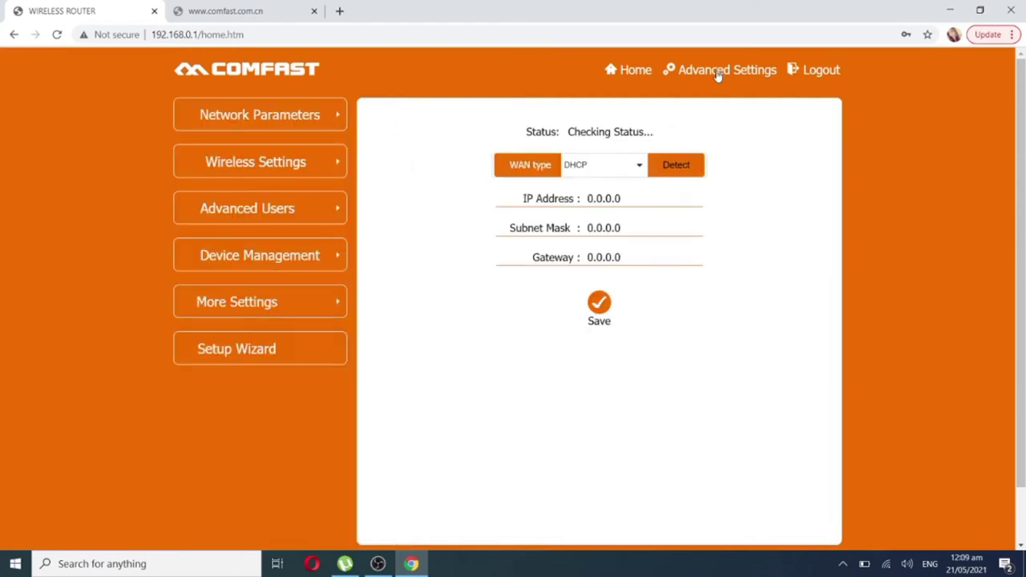
left_click(322, 214)
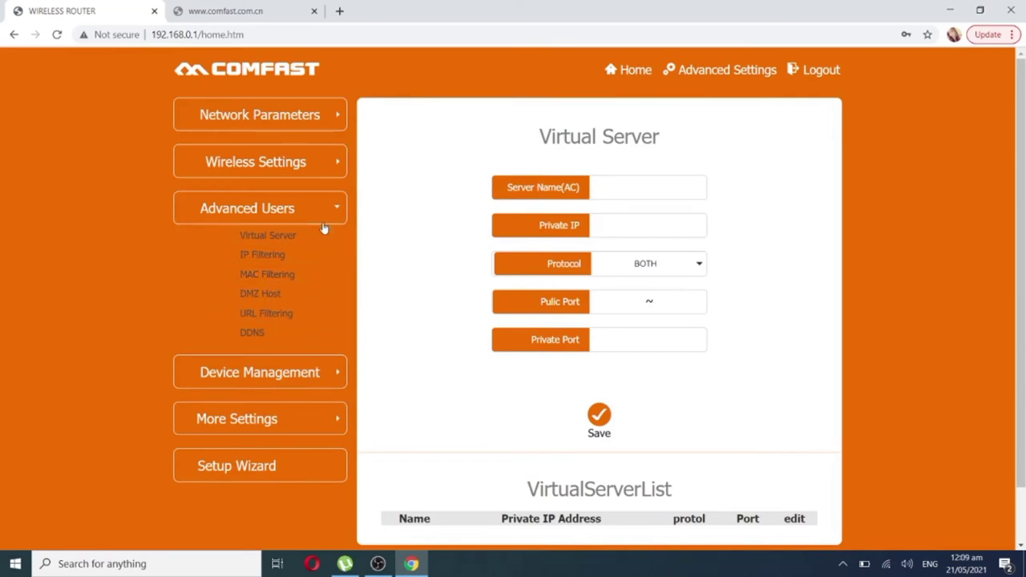
- Verify the wireless settings show Vons-plus on channel 9, rescan repeater networks, and expand Advanced Users
left_click(331, 217)
left_click(321, 165)
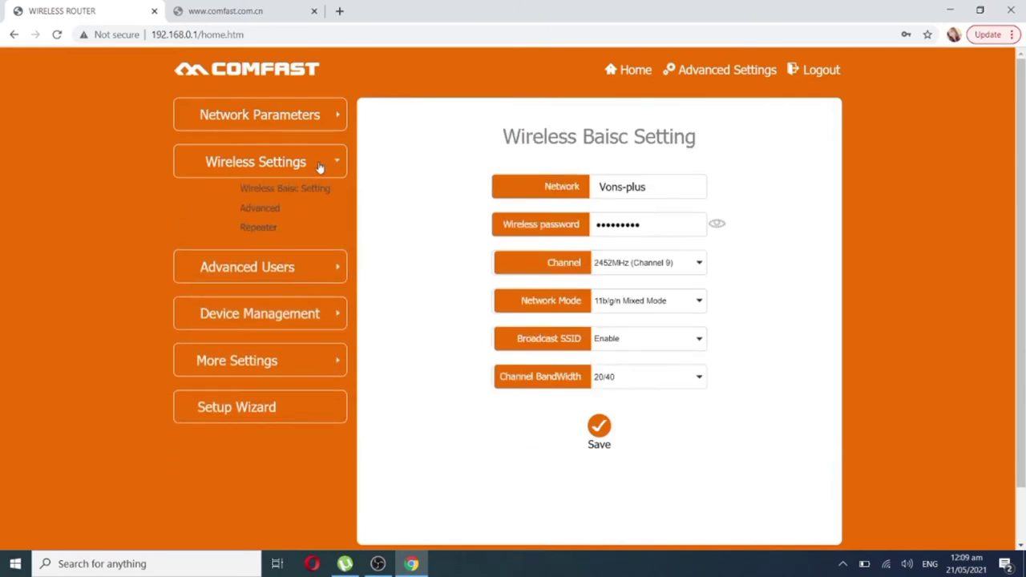
left_click(283, 231)
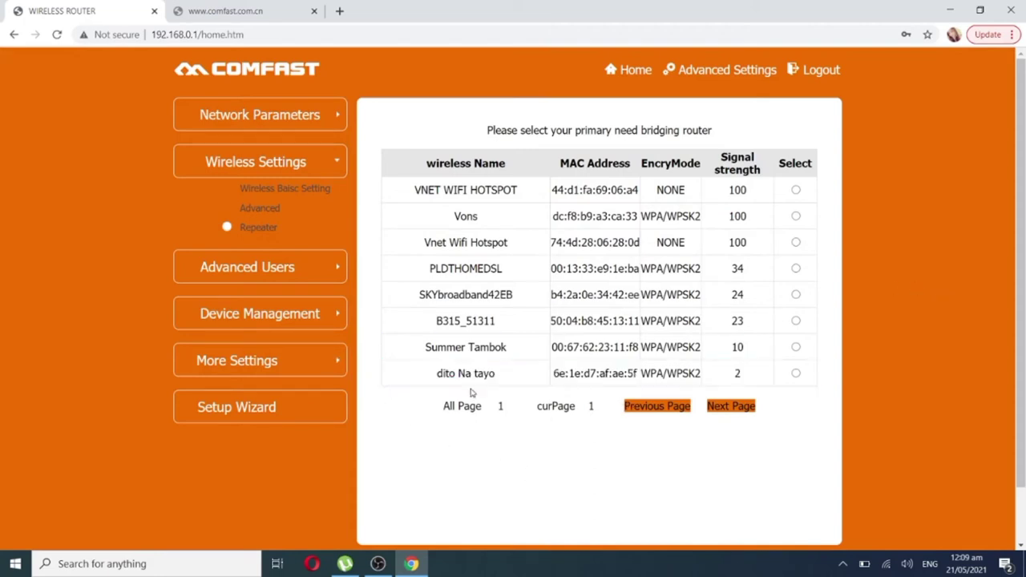
left_click(291, 271)
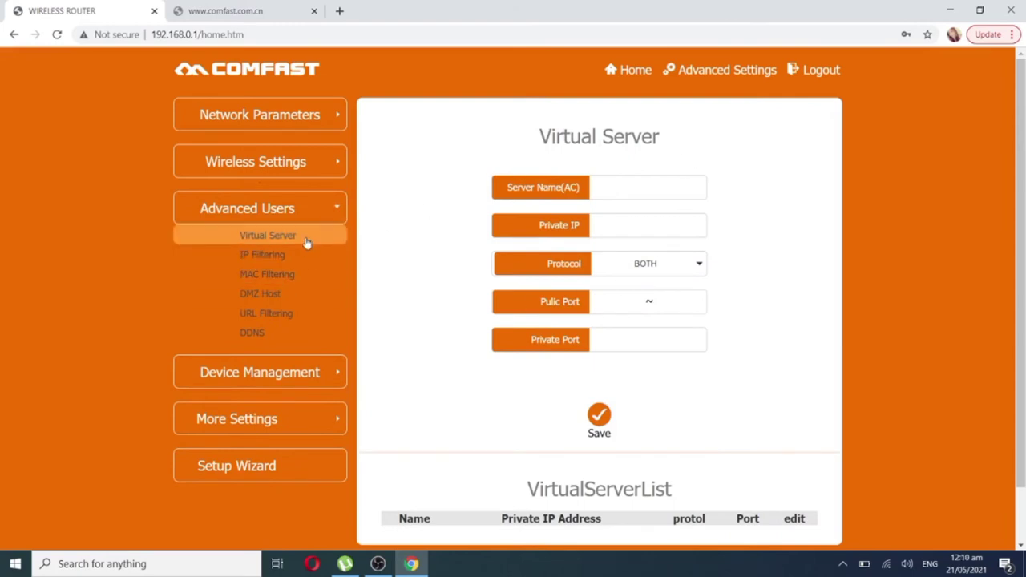
- Browse the IP Filtering, MAC Filtering and DMZ Host pages under Advanced Users
left_click_drag(322, 235, 521, 275)
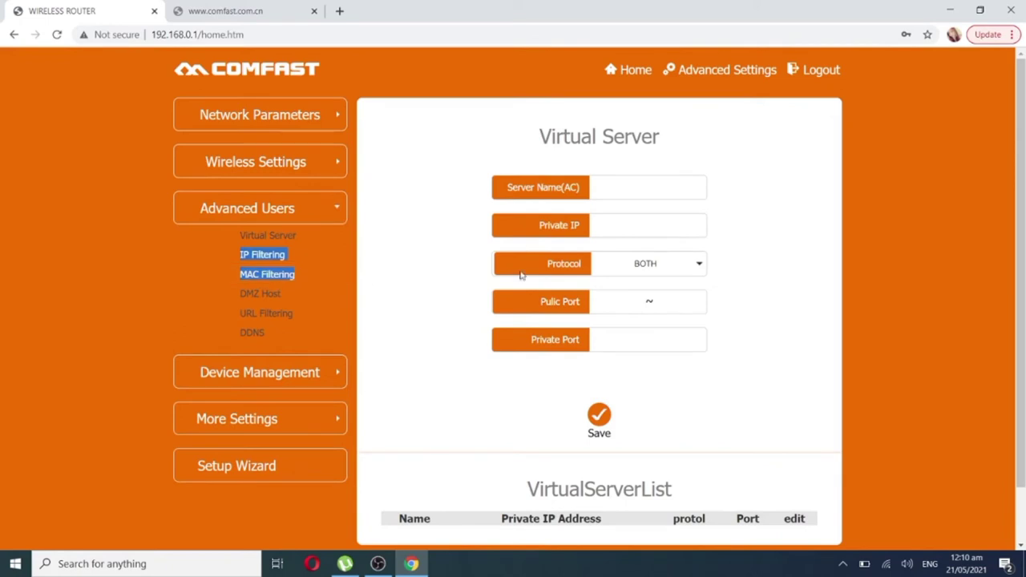
left_click(309, 237)
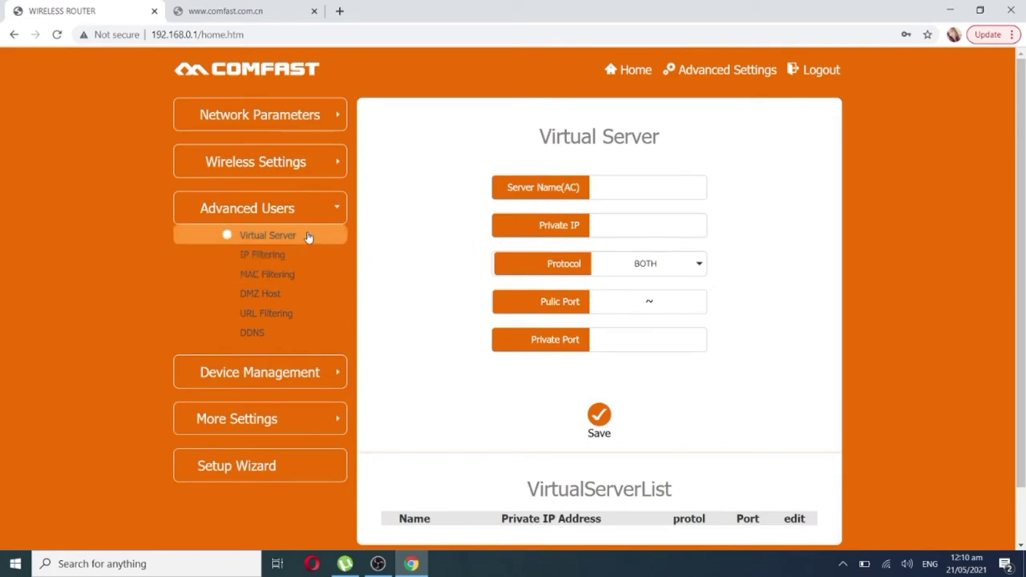
left_click(253, 263)
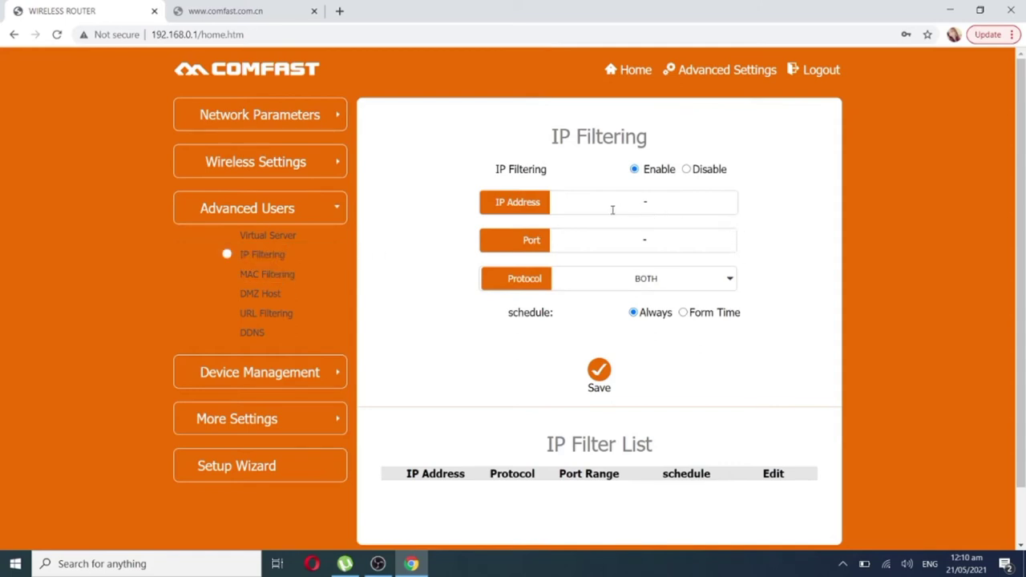
left_click(280, 278)
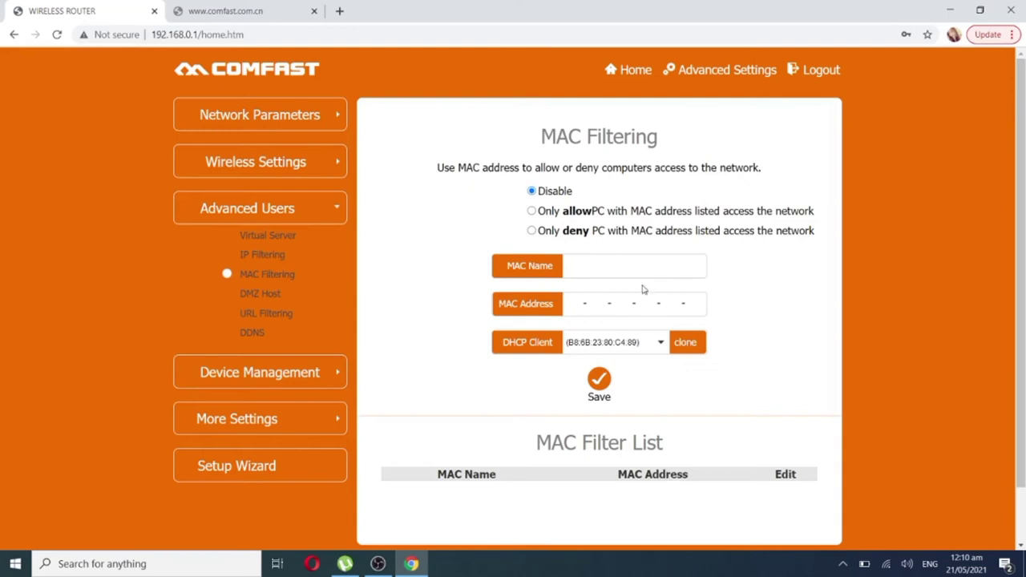
left_click(281, 300)
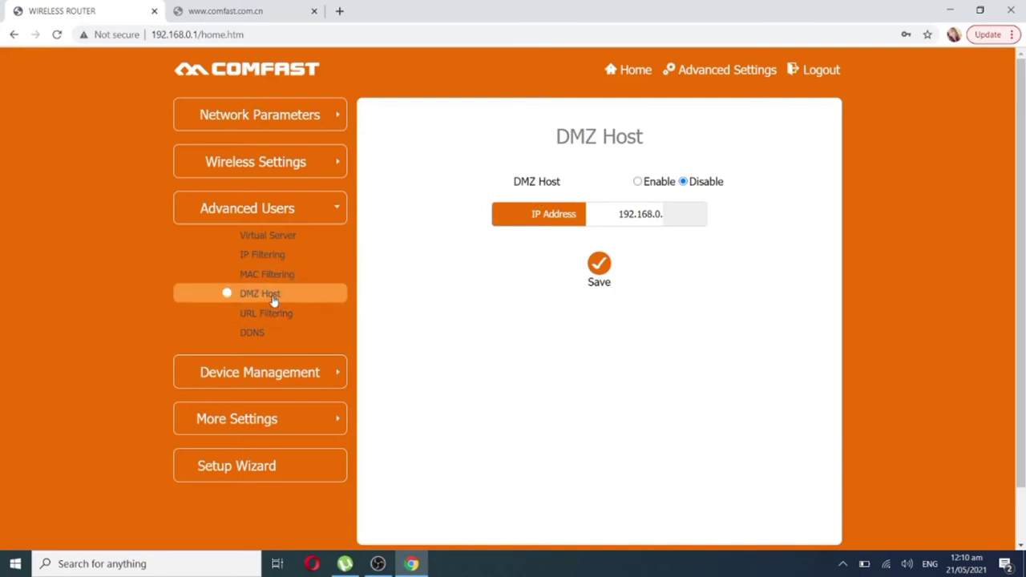
- Look over URL Filtering and DDNS, then open Time Zone Settings showing GMT+08:00 Beijing
left_click(281, 320)
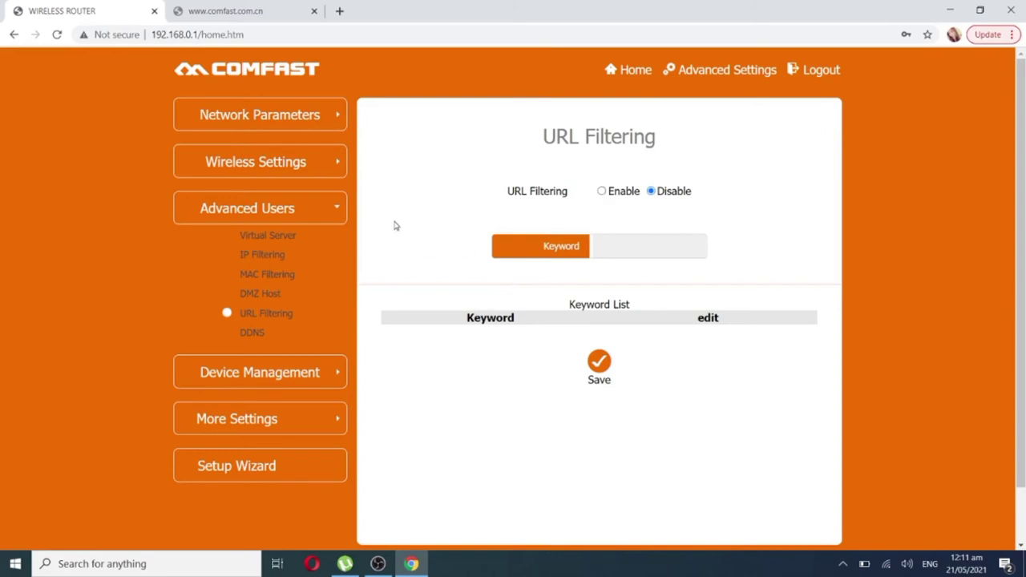
left_click(259, 338)
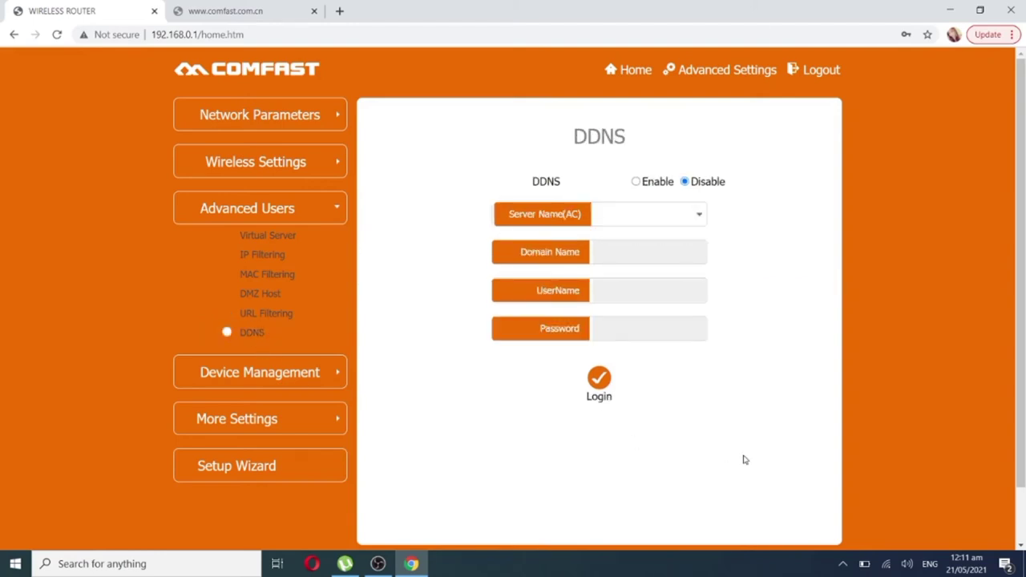
left_click(342, 380)
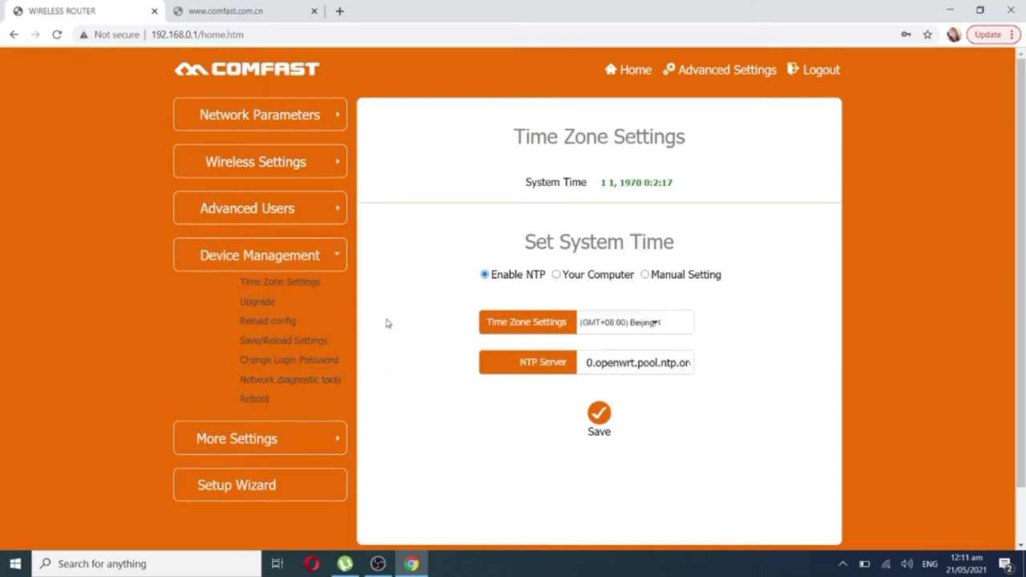
- Refresh time zone, view Upgrade without picking a firmware file, then Reload config's Save/Reload Settings
left_click(297, 289)
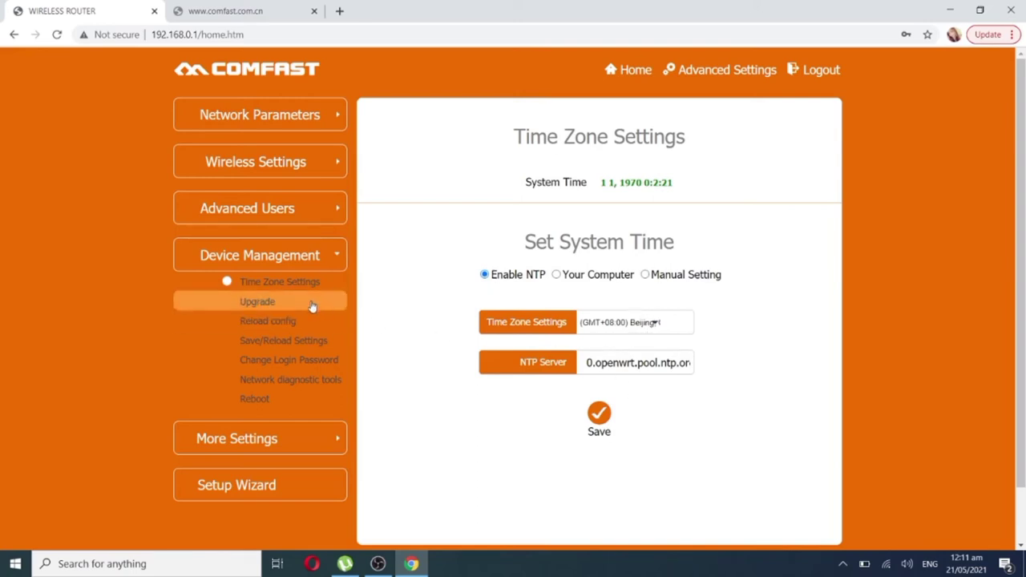
left_click(282, 302)
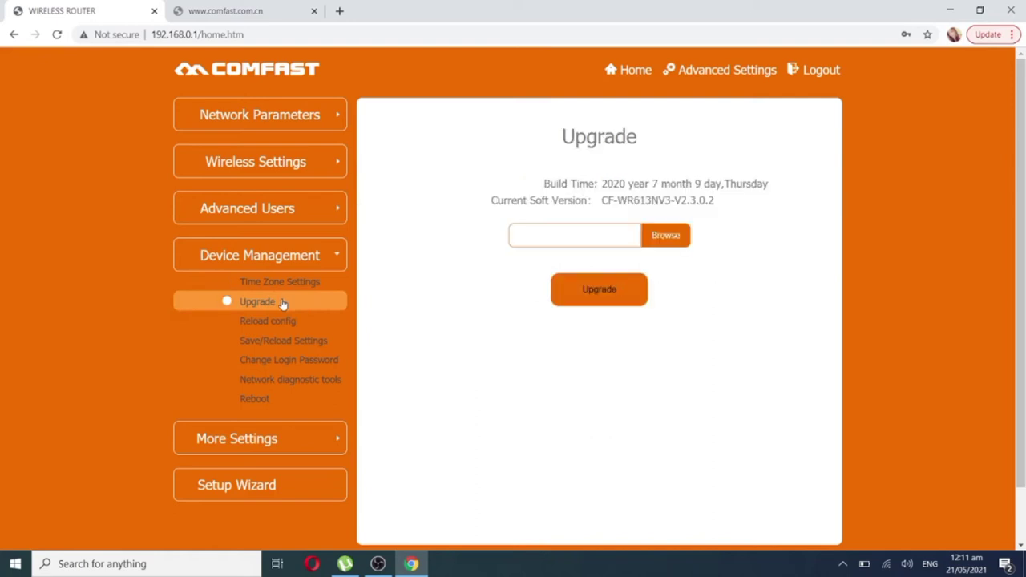
left_click(568, 244)
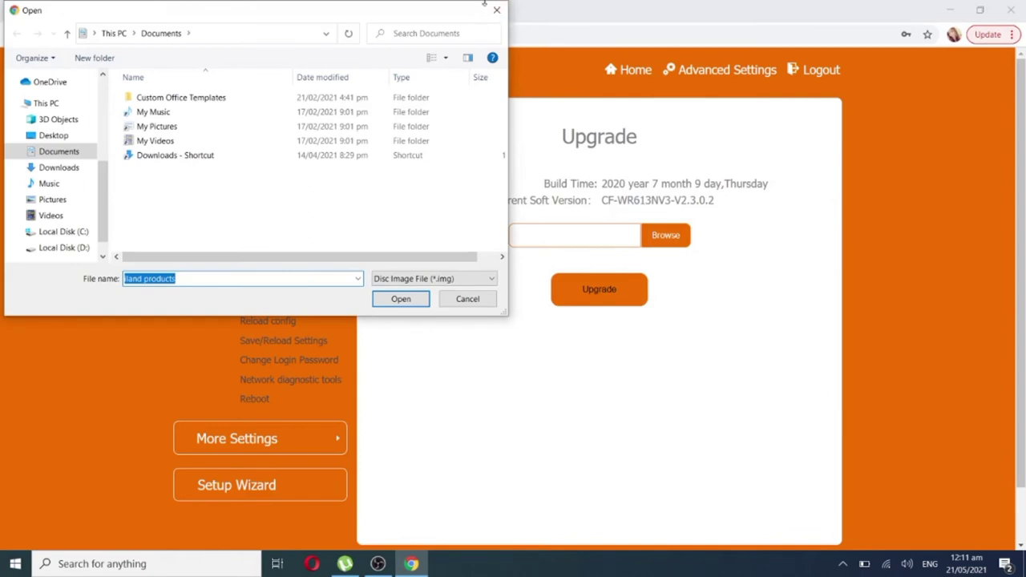
left_click(496, 10)
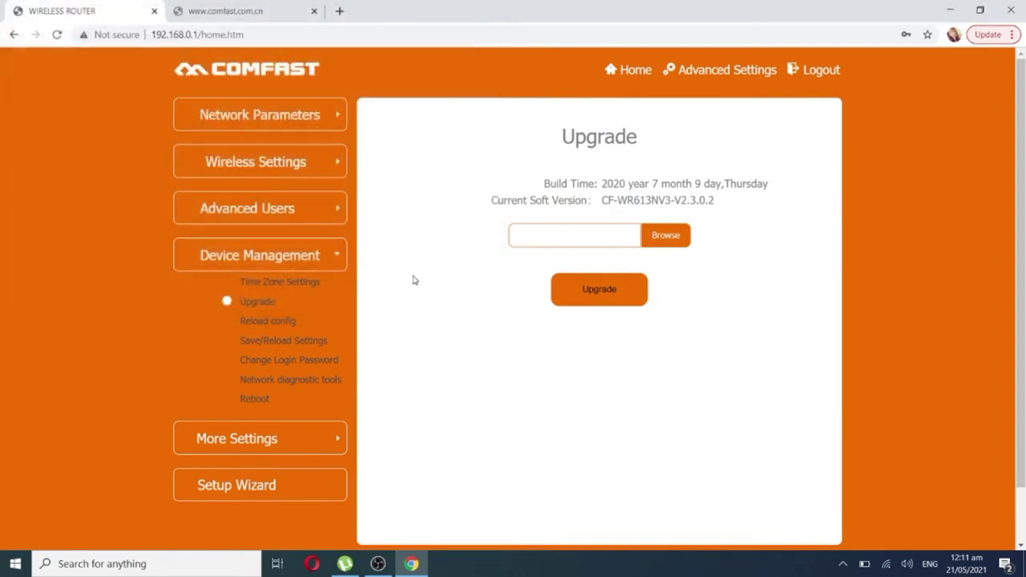
left_click(302, 328)
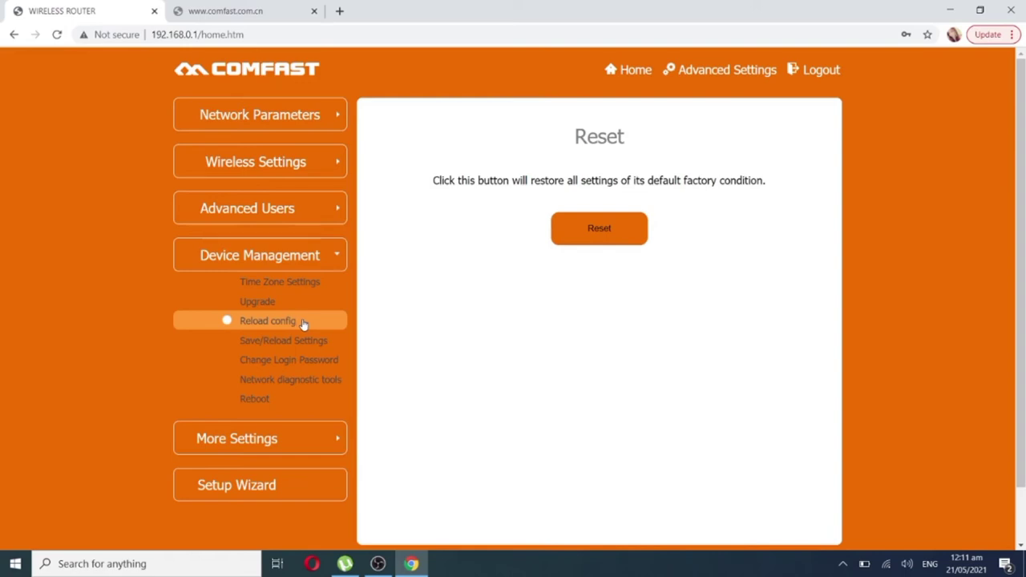
left_click(340, 342)
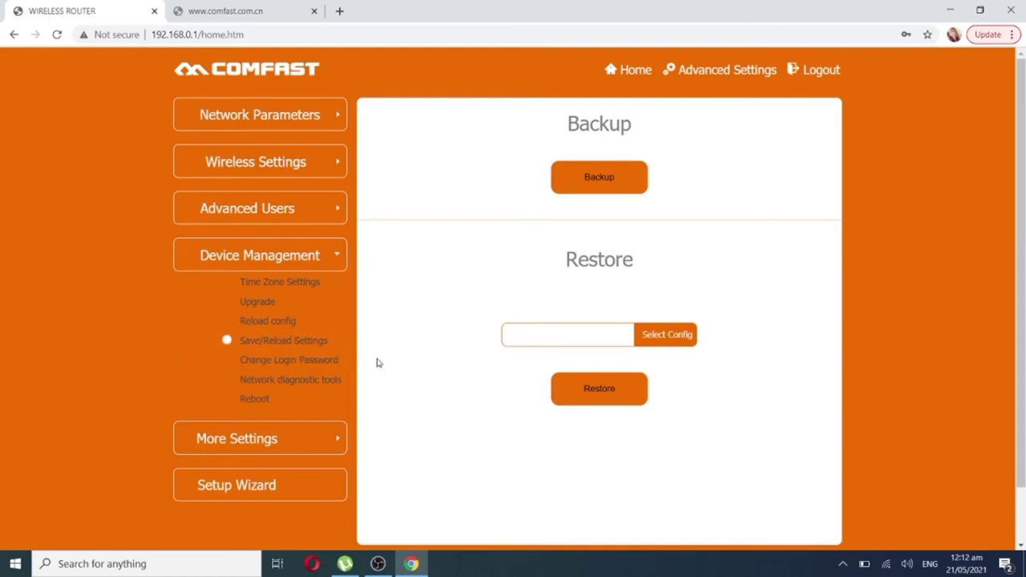
- Cancel choosing a restore config file, inspect both Change Login Password fields, then open Network diagnostic tools
left_click(534, 336)
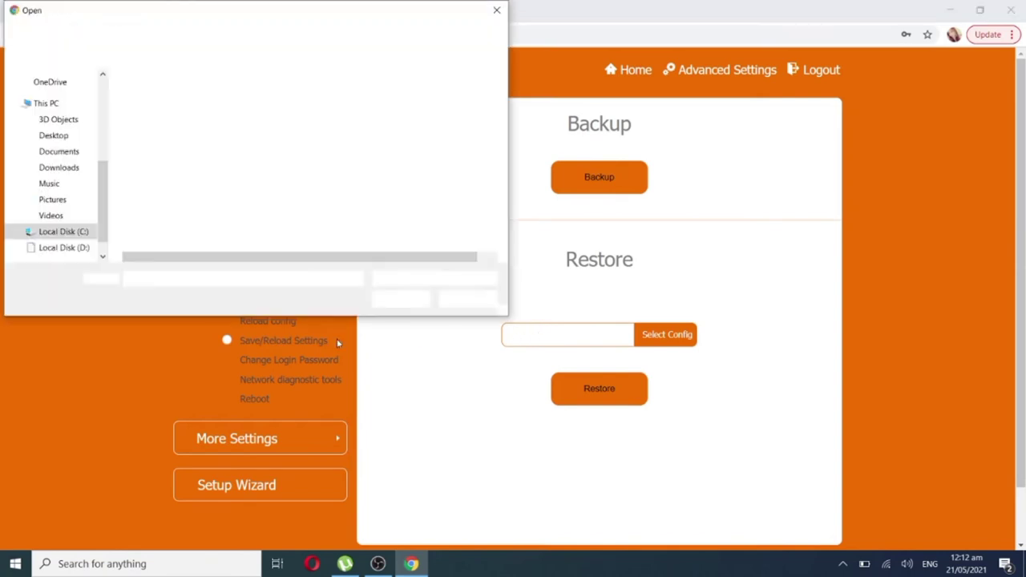
left_click(504, 11)
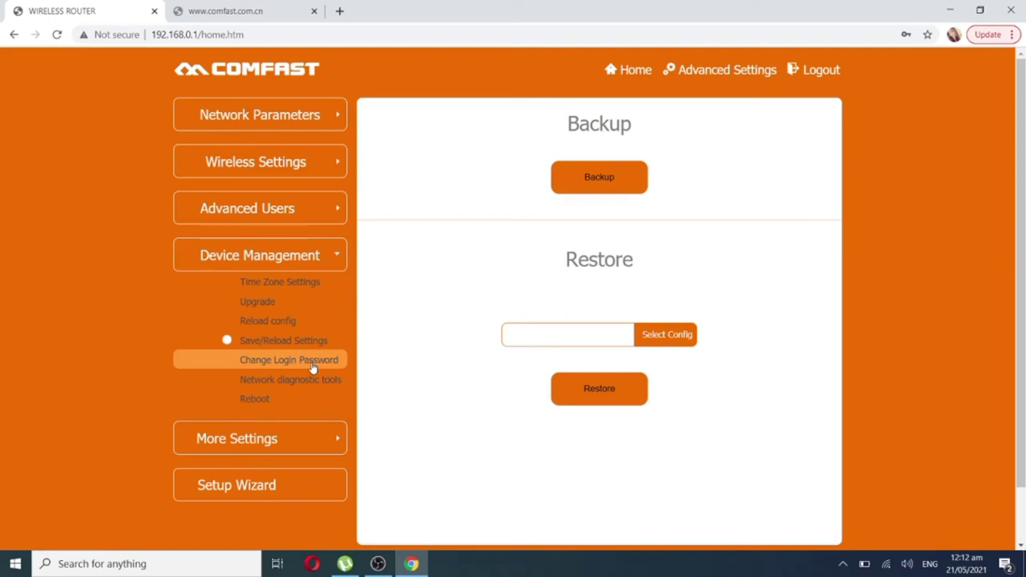
left_click(313, 368)
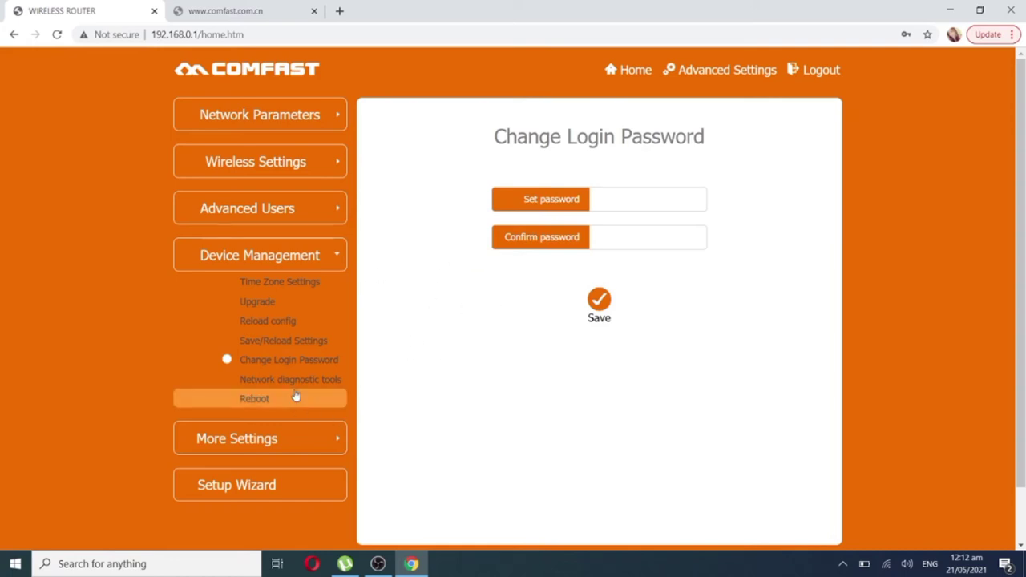
left_click(661, 197)
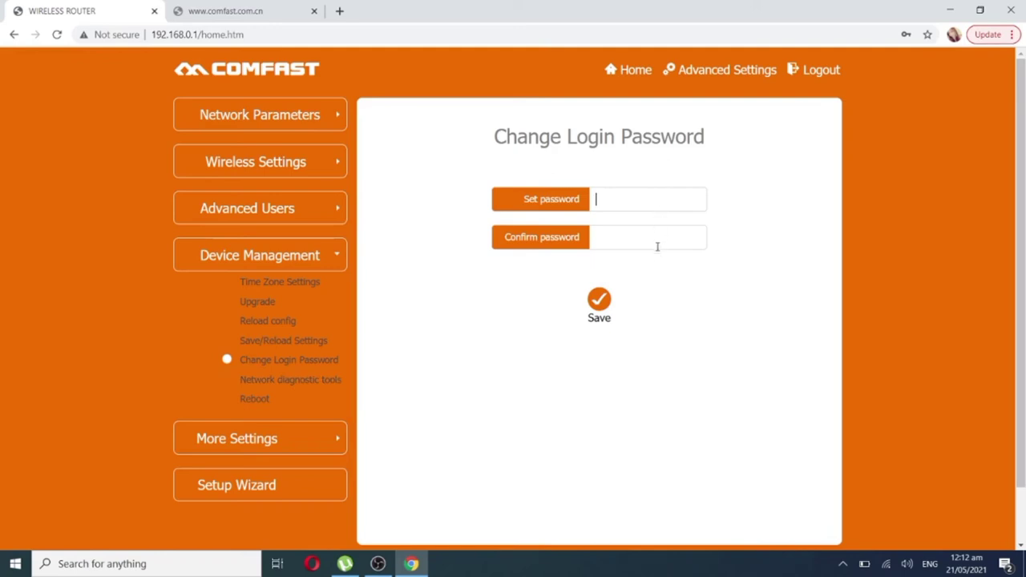
left_click(639, 244)
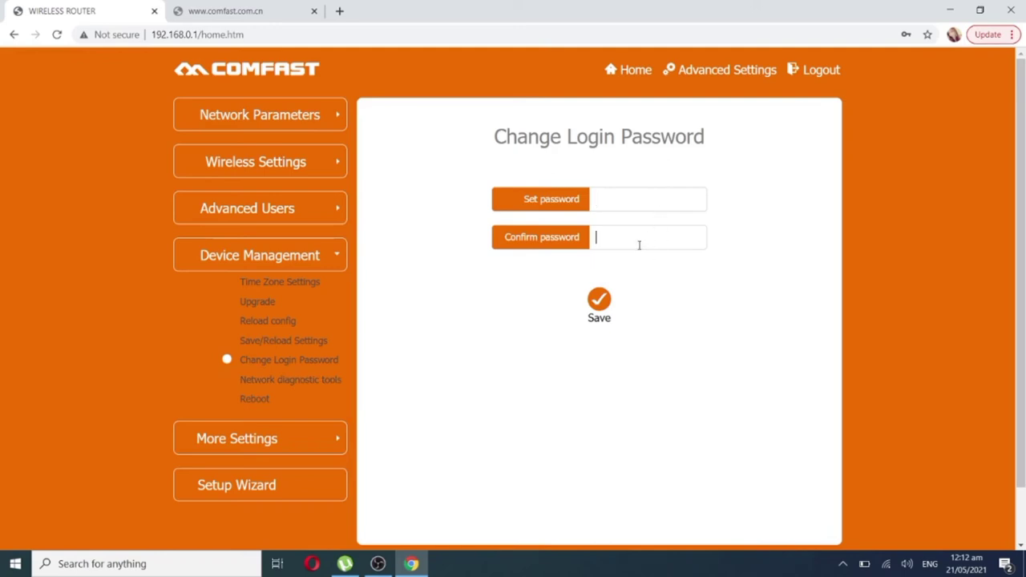
left_click(311, 381)
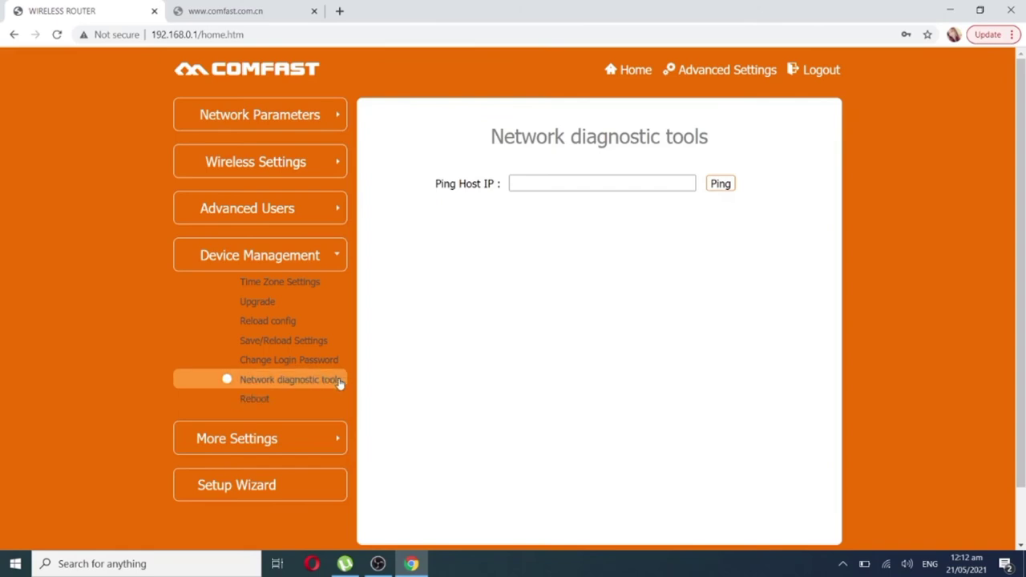
- Focus the Ping Host IP box, view Reboot, then open More Settings' Function setting page
left_click(610, 186)
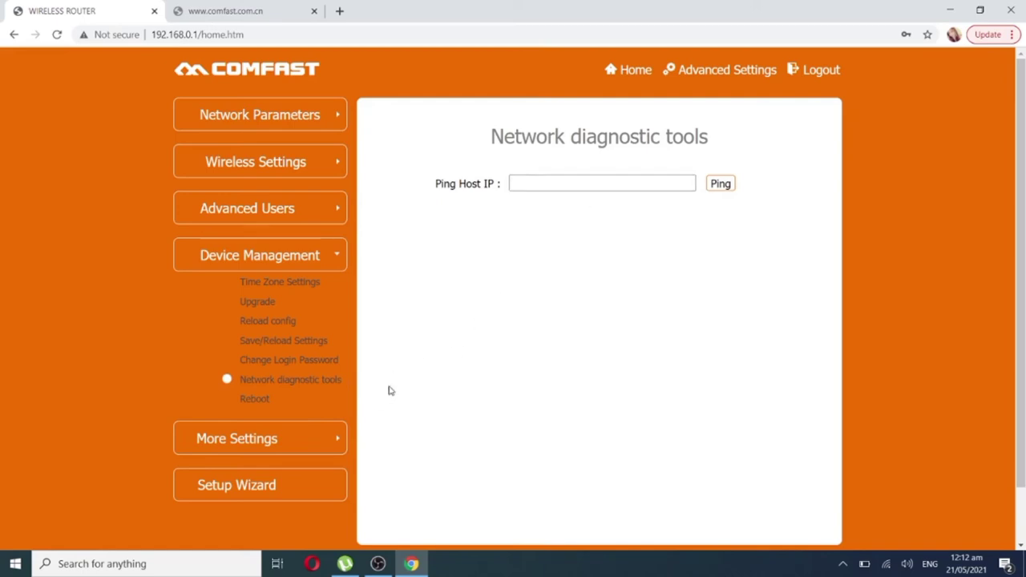
left_click(599, 189)
left_click(281, 410)
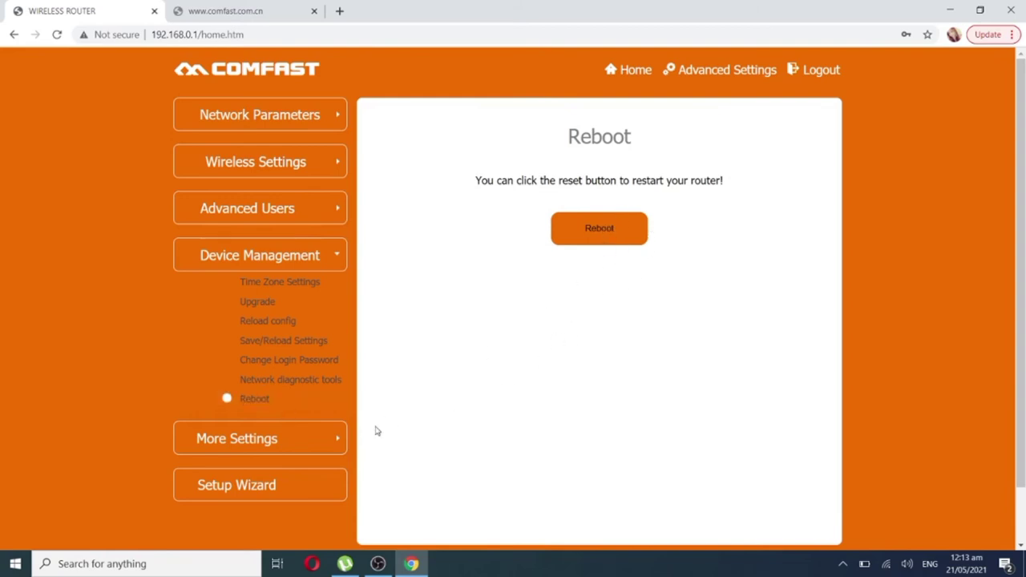
left_click(288, 443)
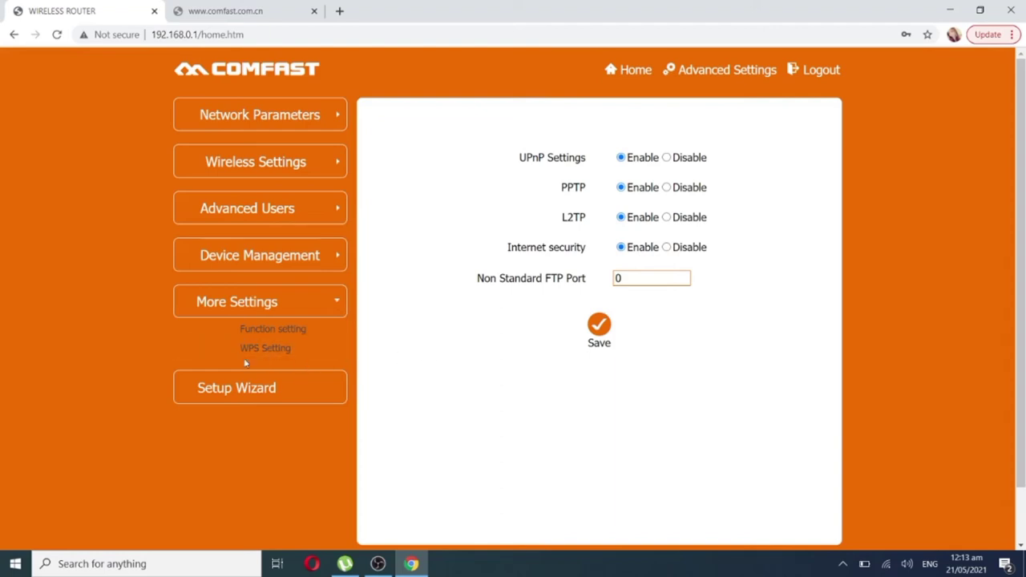
- Look over WPS Setting and the Setup Wizard's network type step, then log out
left_click(288, 355)
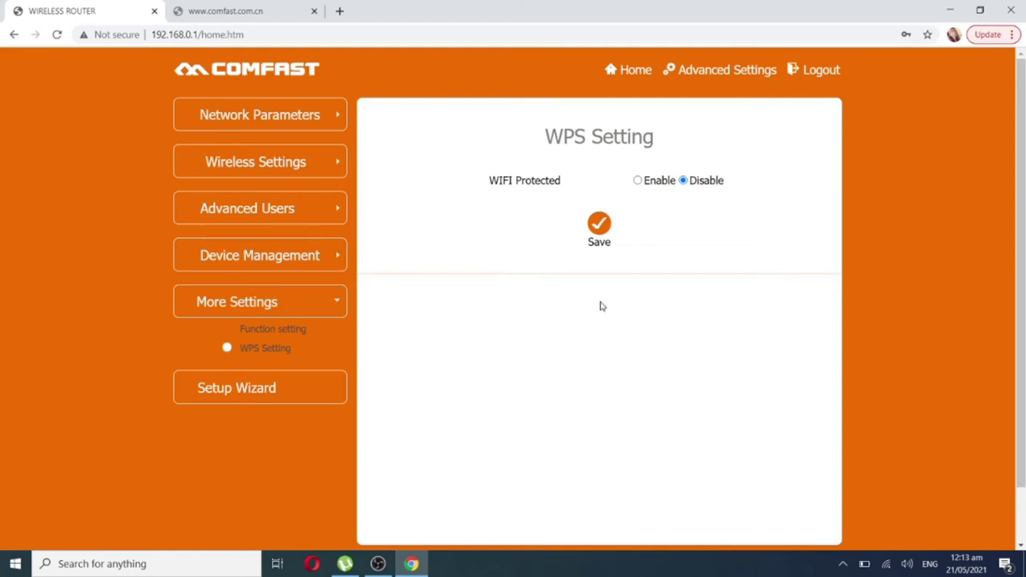
left_click(246, 388)
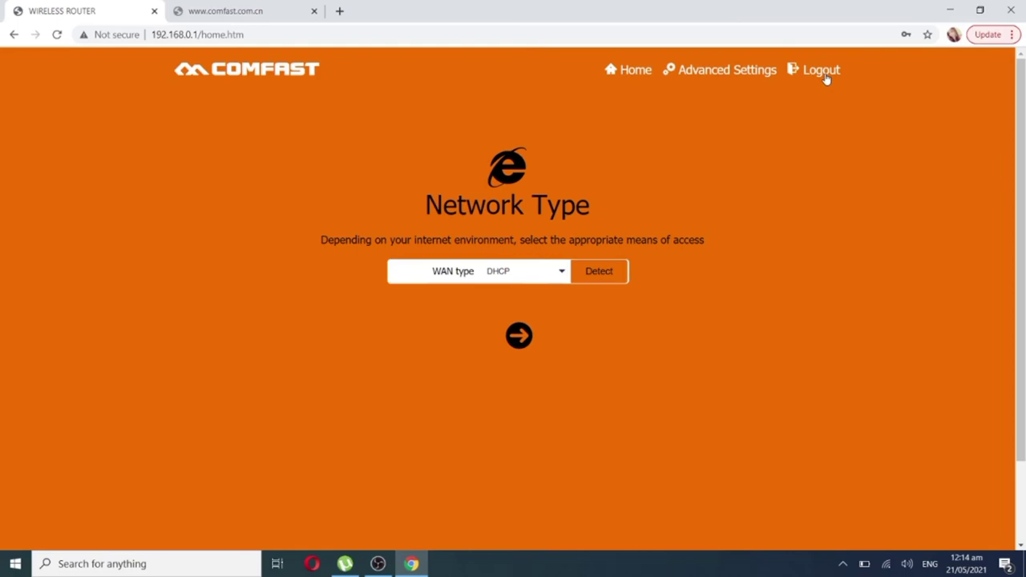
left_click(826, 77)
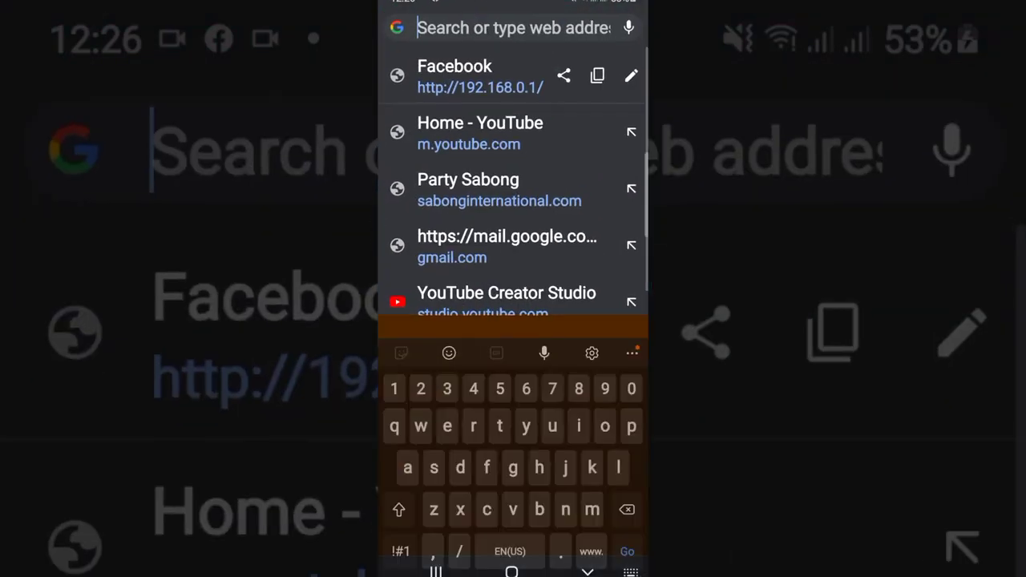
- On the phone, load the router login page at 192.168.0.1
left_click(417, 27)
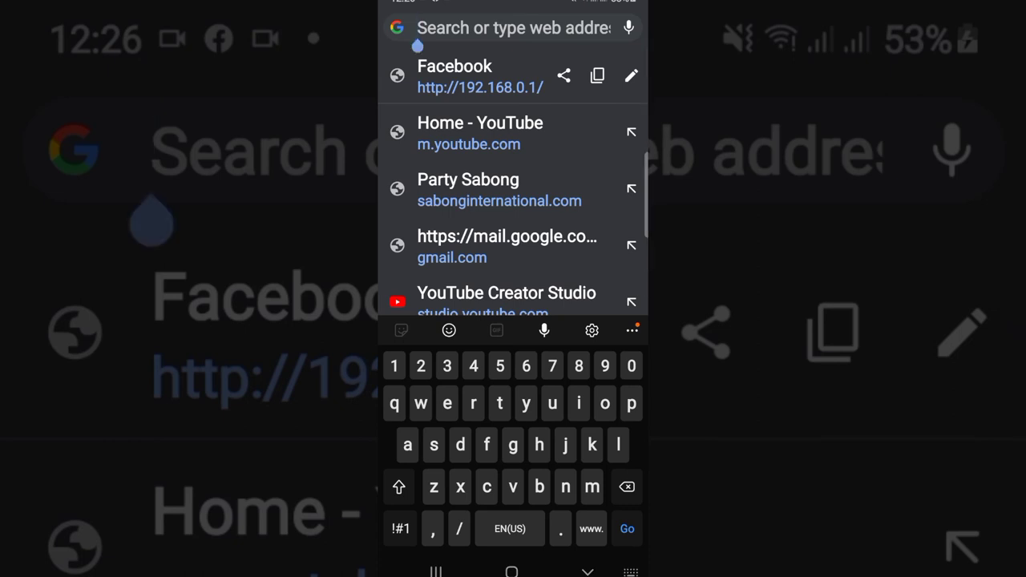
type("1")
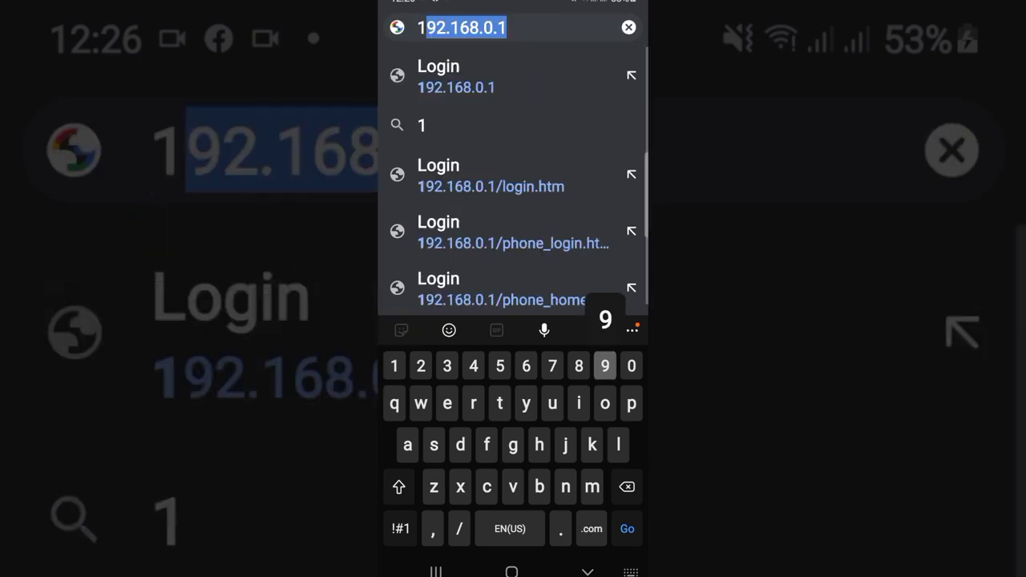
type("92.")
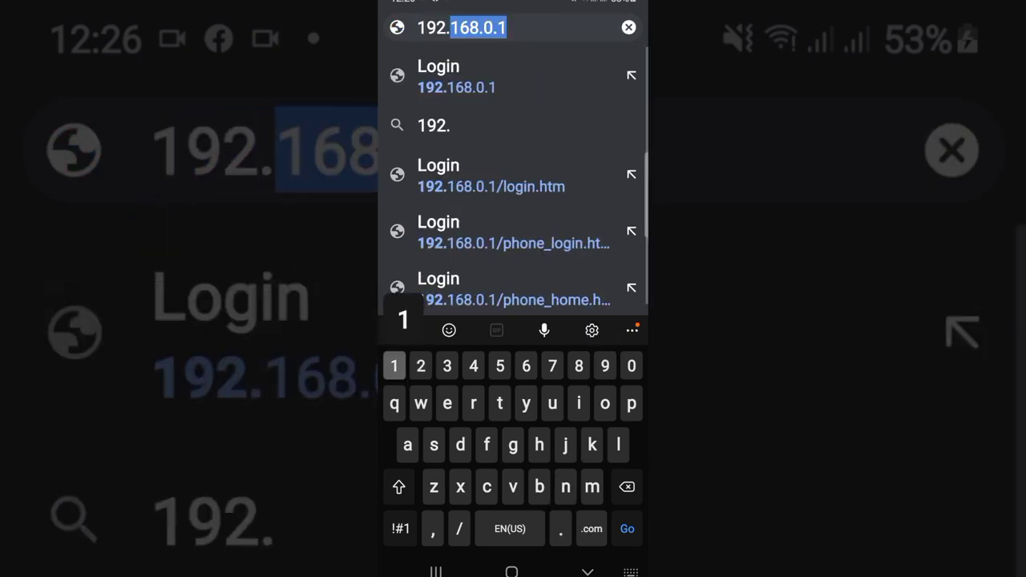
type("168.")
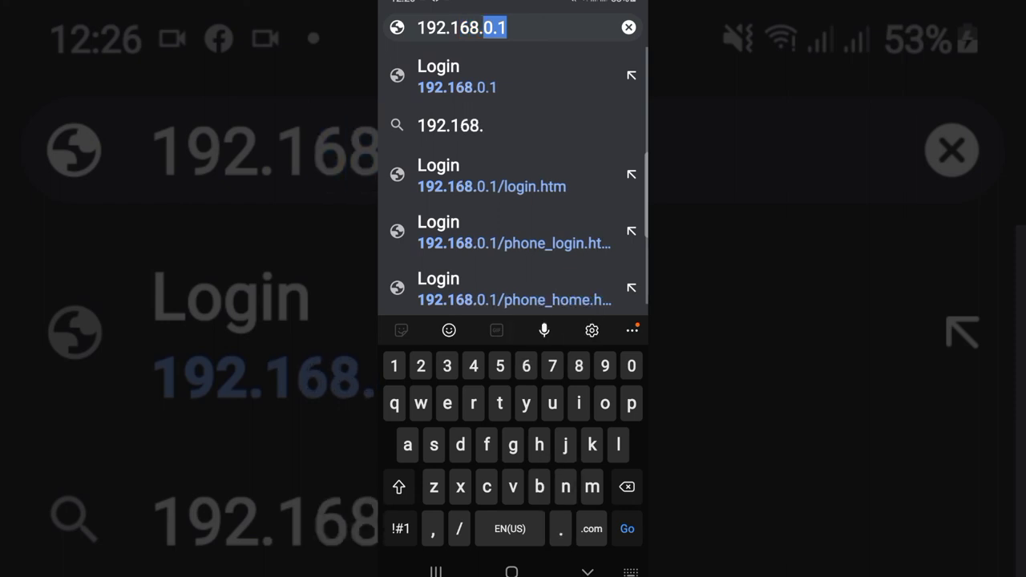
type("0.1")
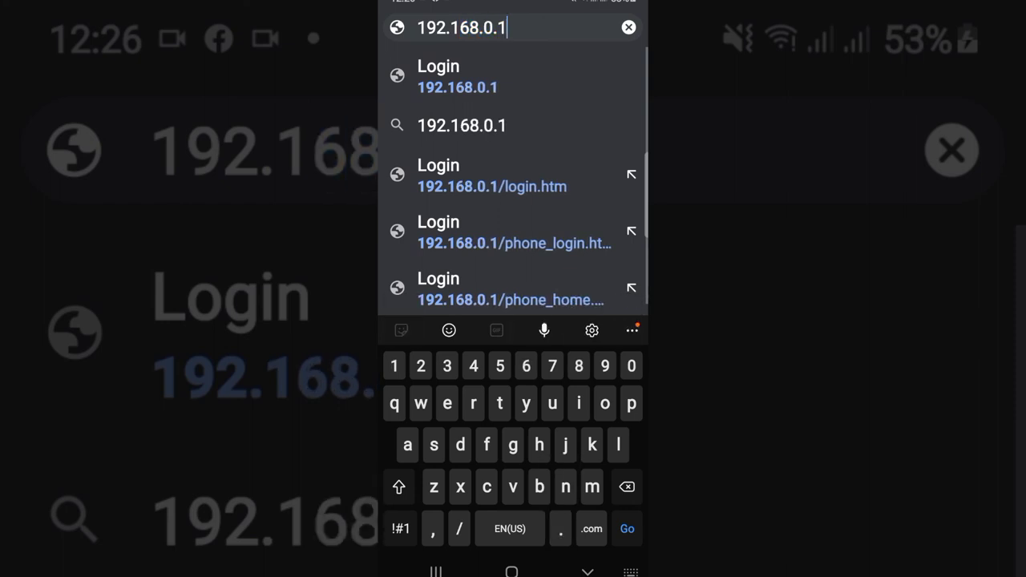
key("Return")
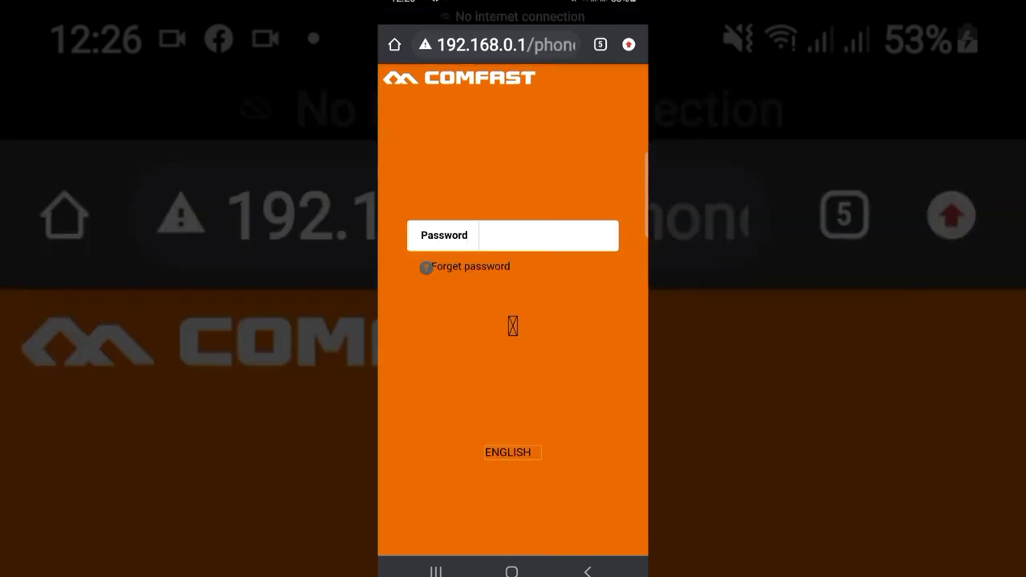
- Dismiss the saved-account prompt and start typing the admin password
left_click(549, 235)
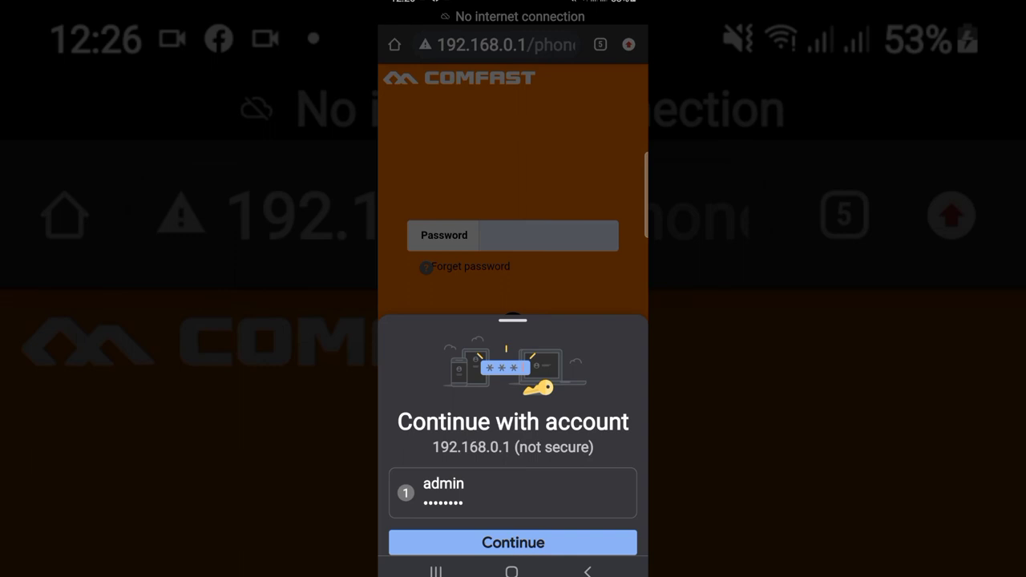
key("Escape")
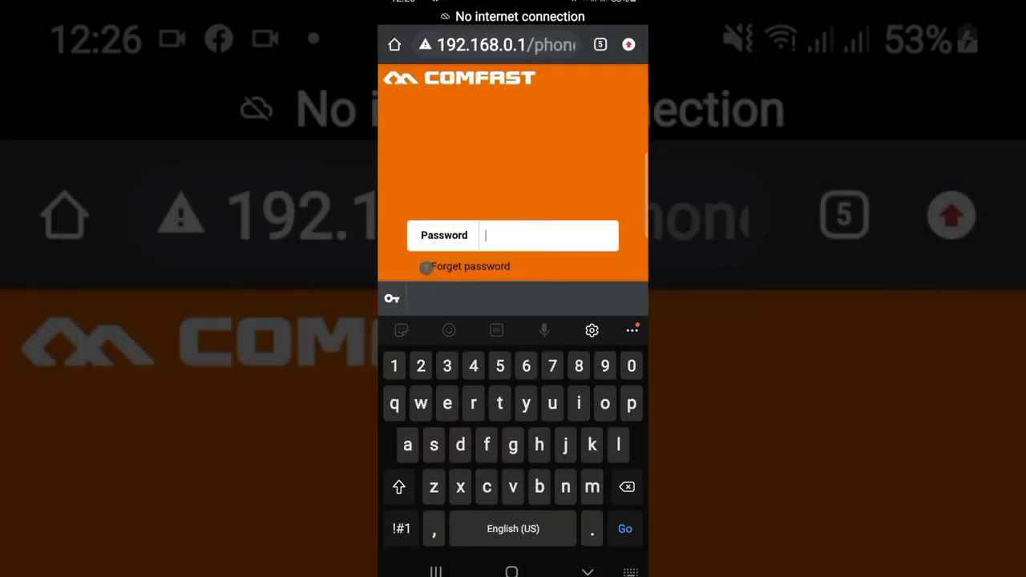
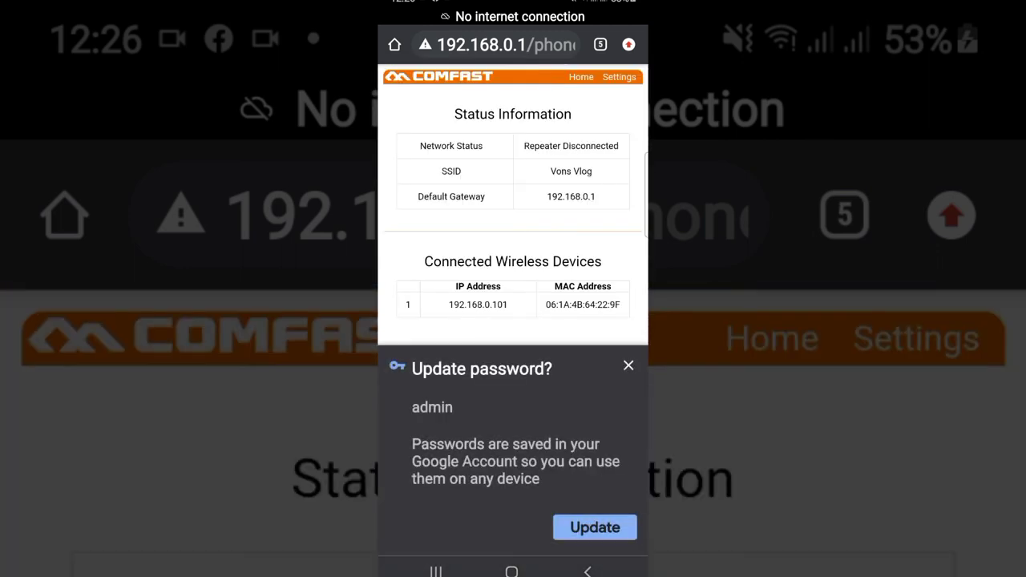
- Dismiss the password-update prompt, refresh the status page, and save the Device Info Setting for SSID Vons Vlog
left_click(628, 366)
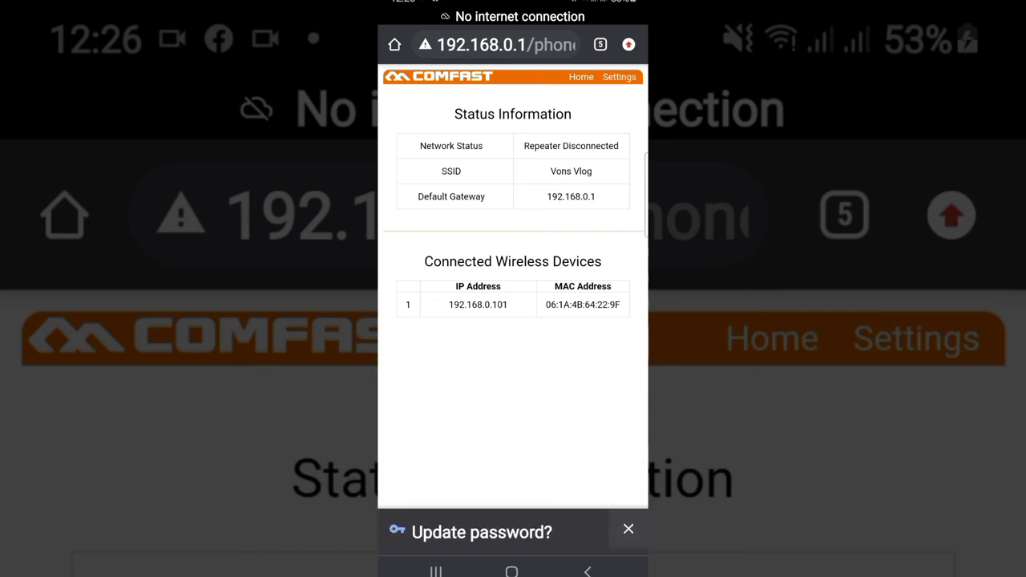
left_click_drag(513, 200, 513, 360)
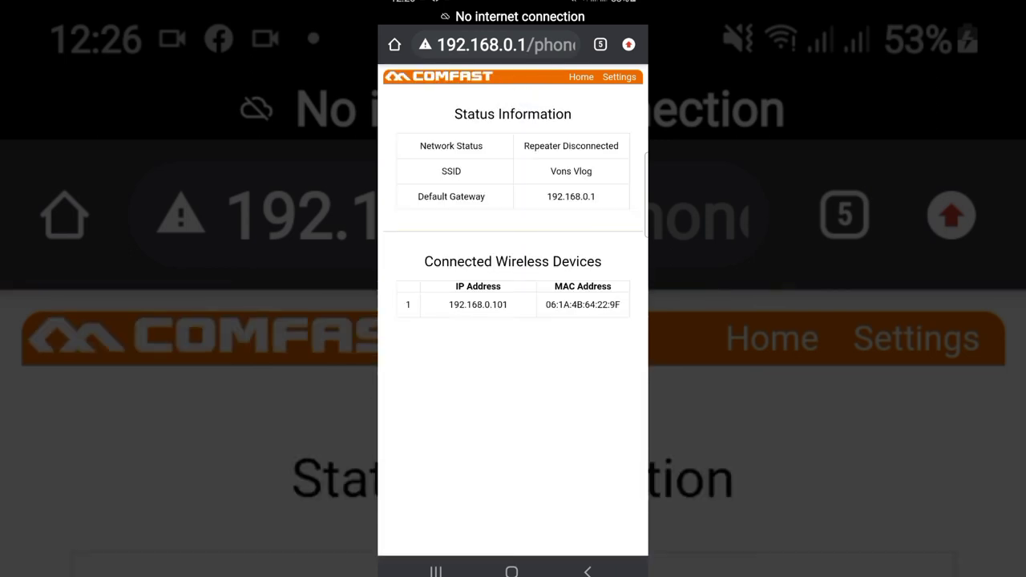
left_click(619, 77)
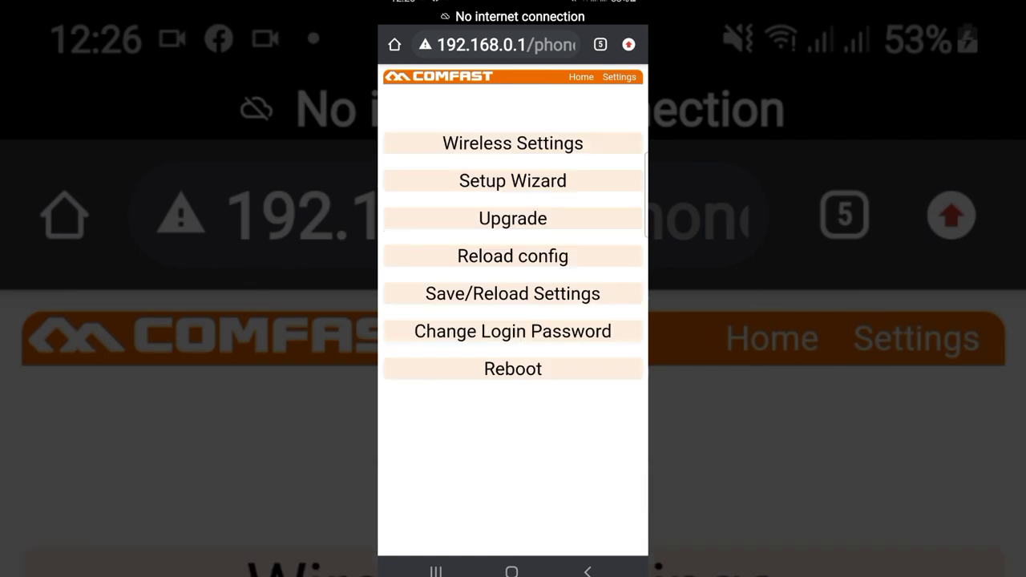
left_click(514, 142)
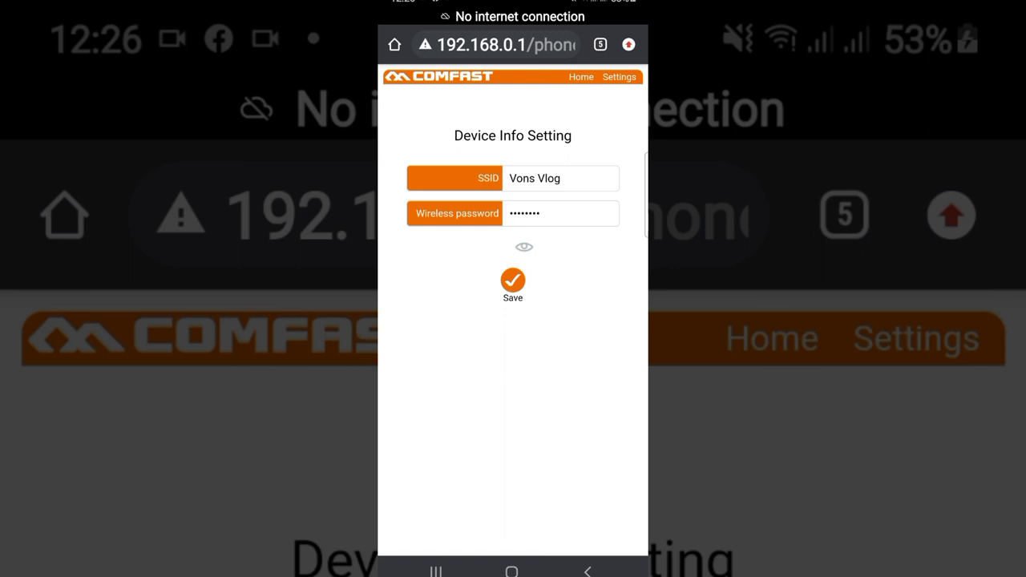
left_click(513, 280)
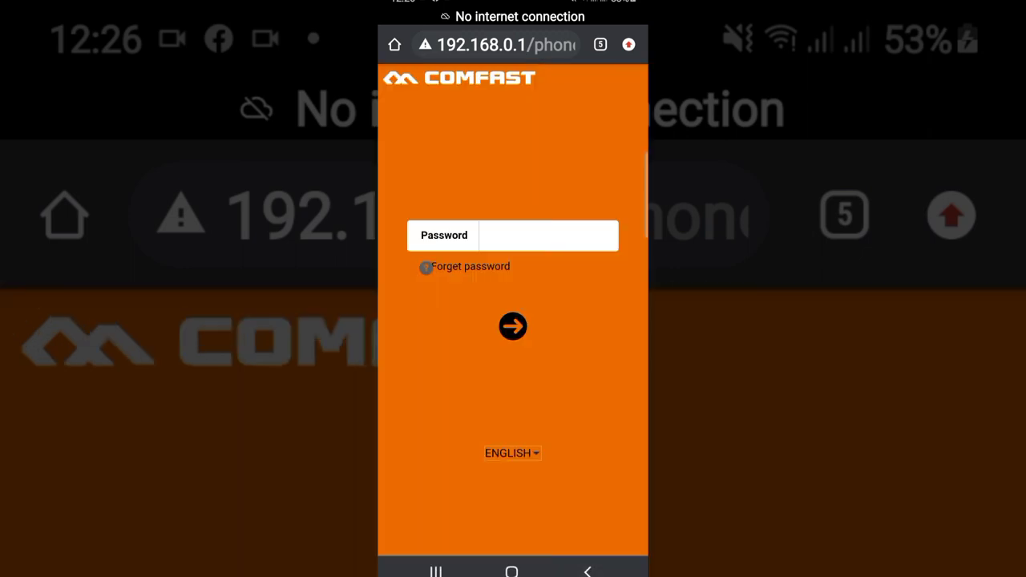
- Decline signing in with the saved account, leaving the admin password login page showing
left_click(548, 235)
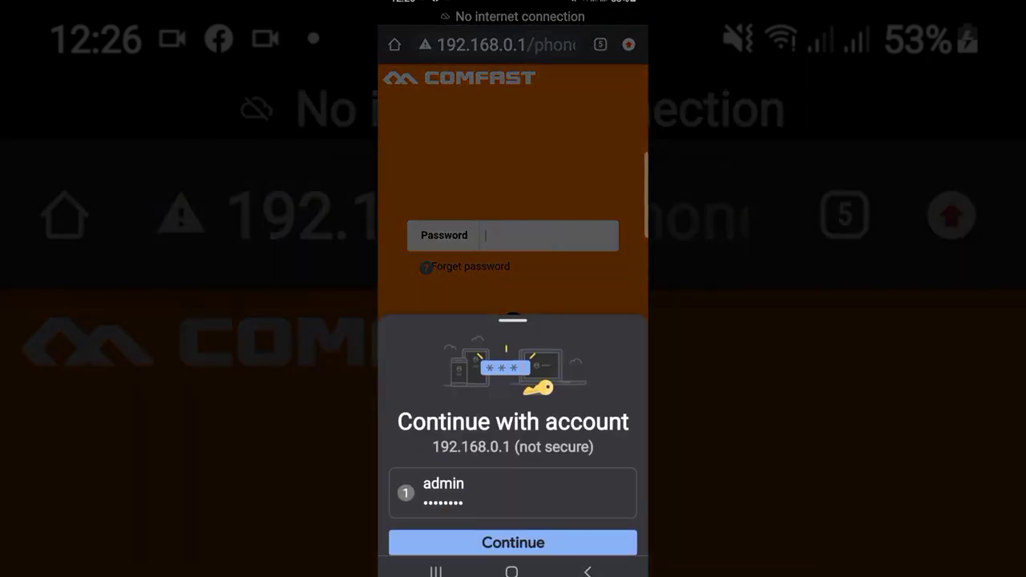
left_click(549, 235)
key("Escape")
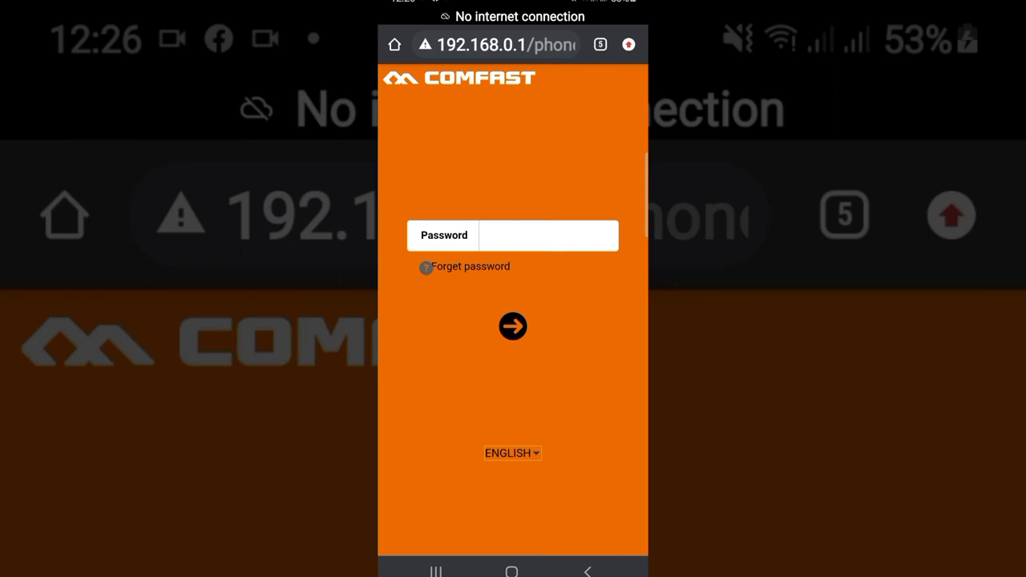